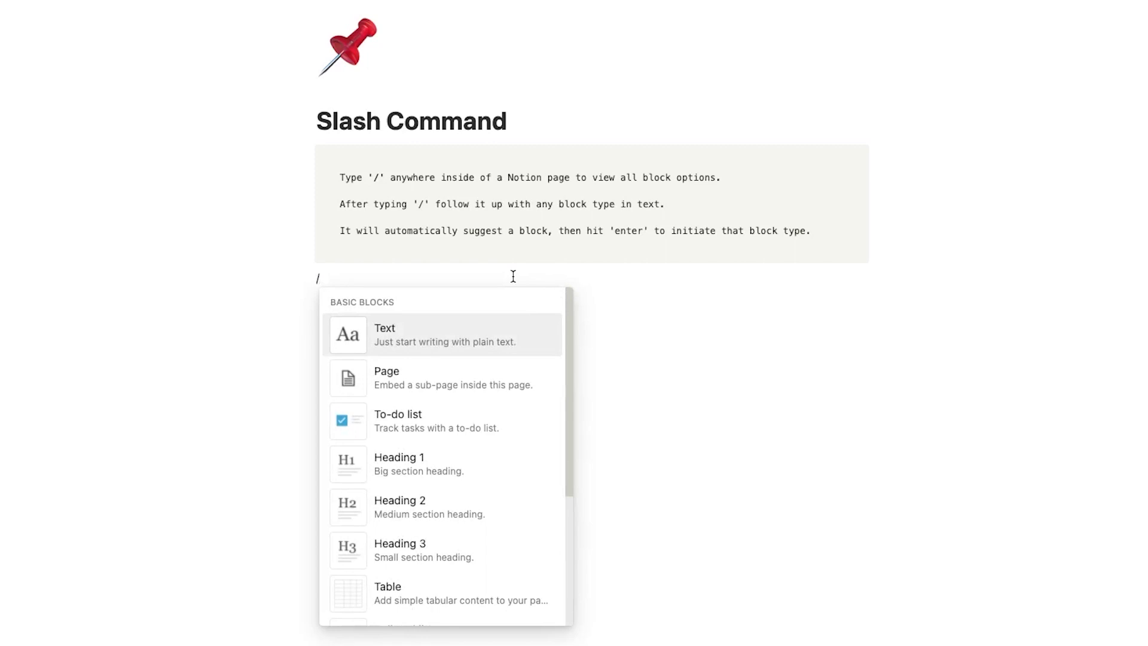
Insert a Callout block containing 'Call' below the Slash Command instructions
{"action": "type", "text": "call"}
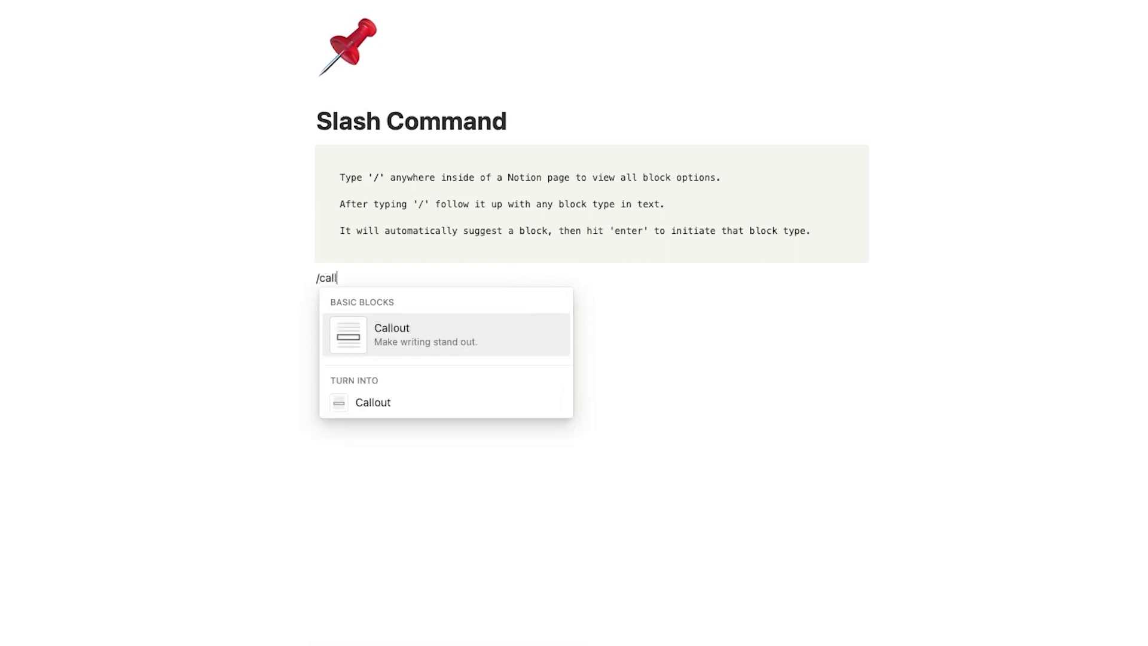
{"action": "type", "text": "out"}
{"action": "key", "text": "Return"}
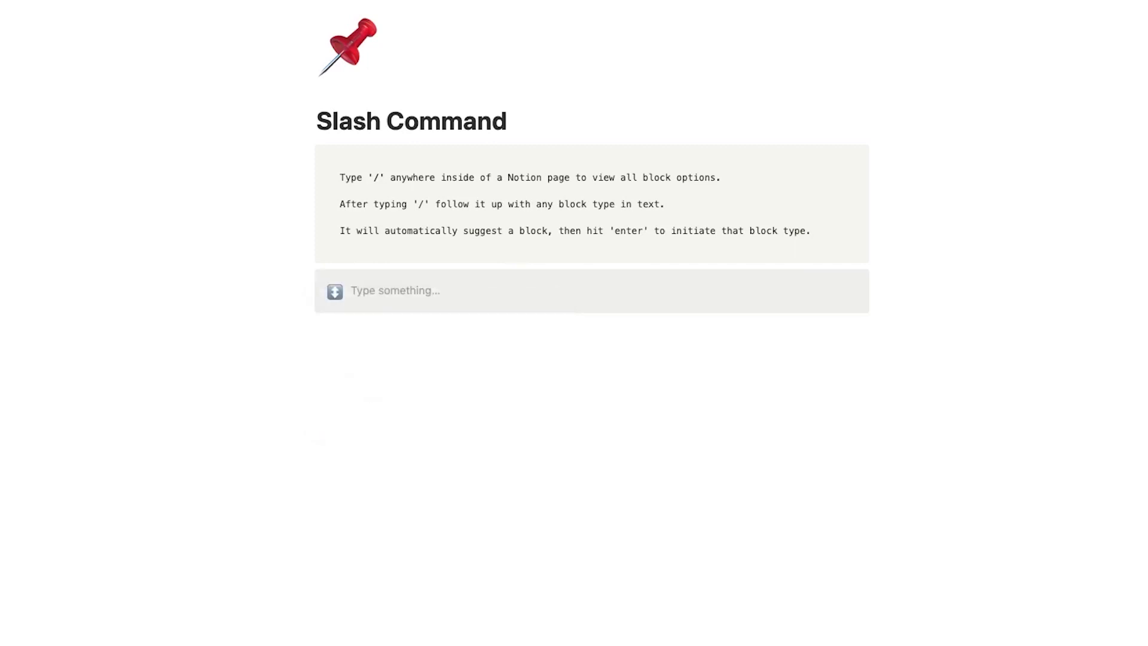
{"action": "type", "text": "Callout"}
{"action": "key", "text": "Return"}
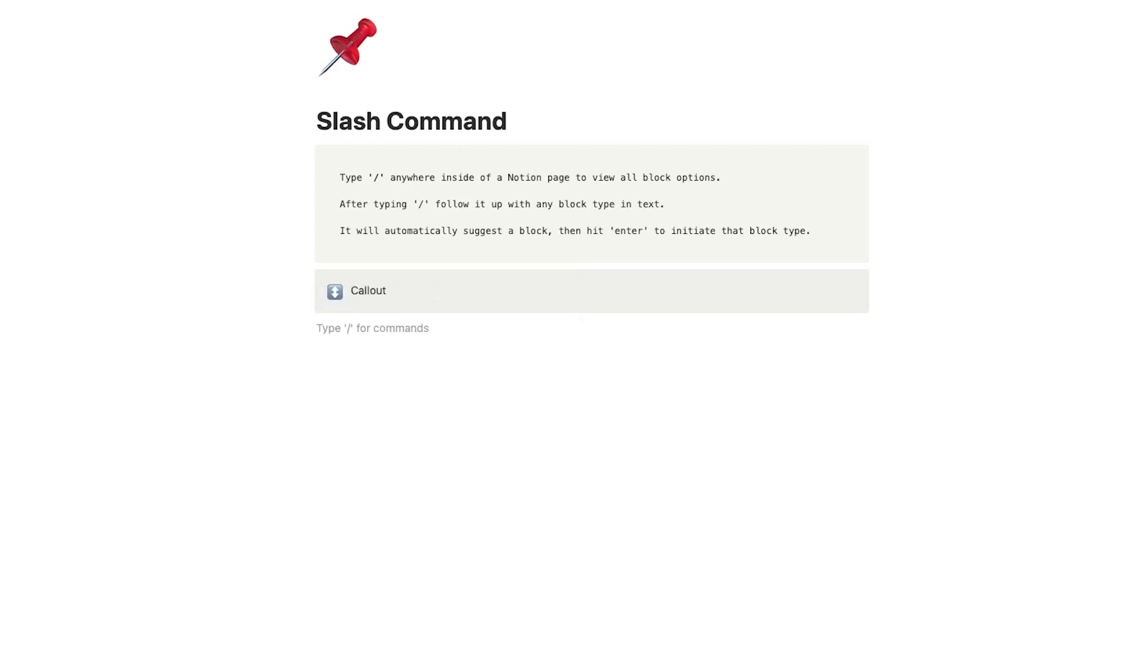
Add a 'Start Typing' heading followed by an empty code block
{"action": "type", "text": "/"}
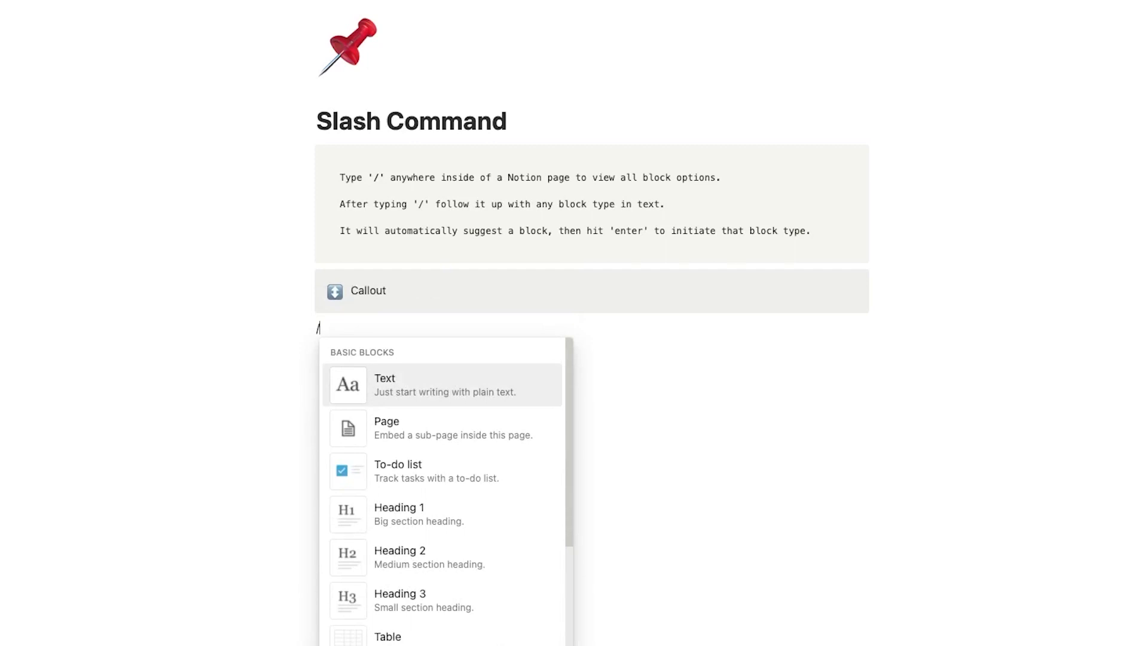
{"action": "type", "text": "heading"}
{"action": "key", "text": "Return"}
{"action": "type", "text": "Start Typing"}
{"action": "key", "text": "Return"}
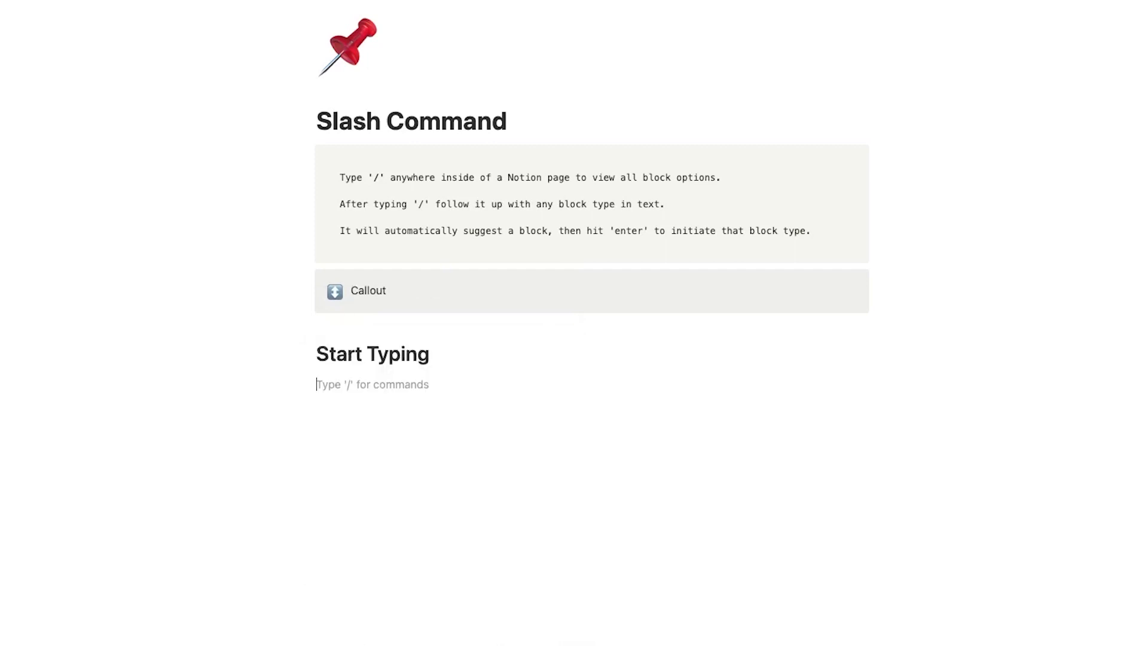
{"action": "type", "text": "/"}
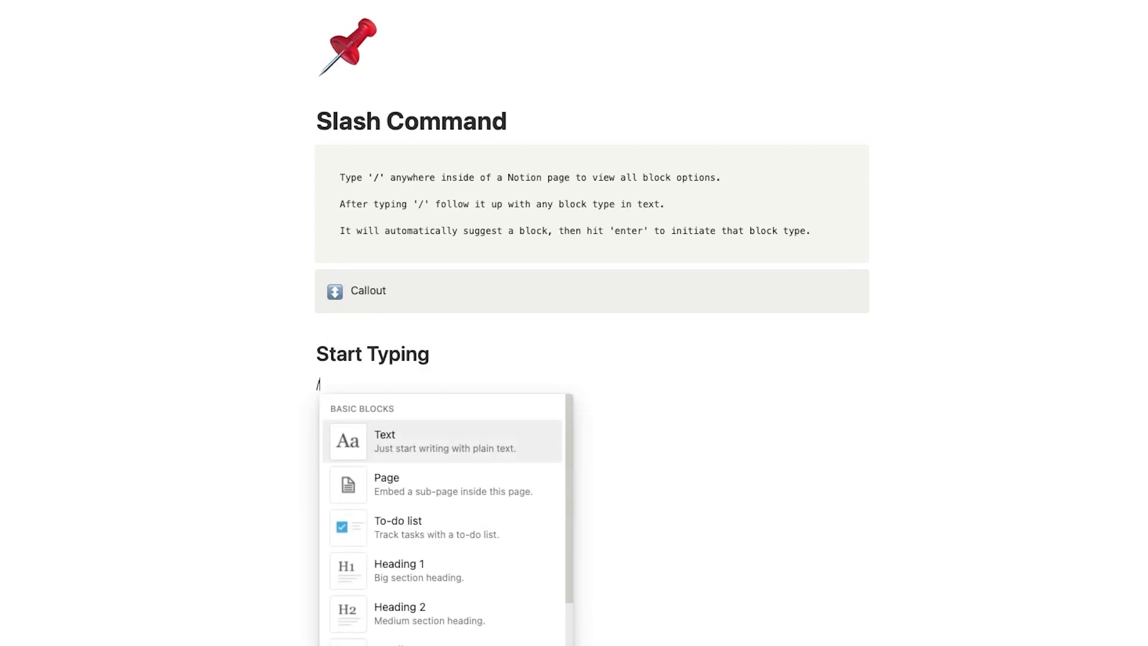
{"action": "type", "text": "code"}
{"action": "key", "text": "Return"}
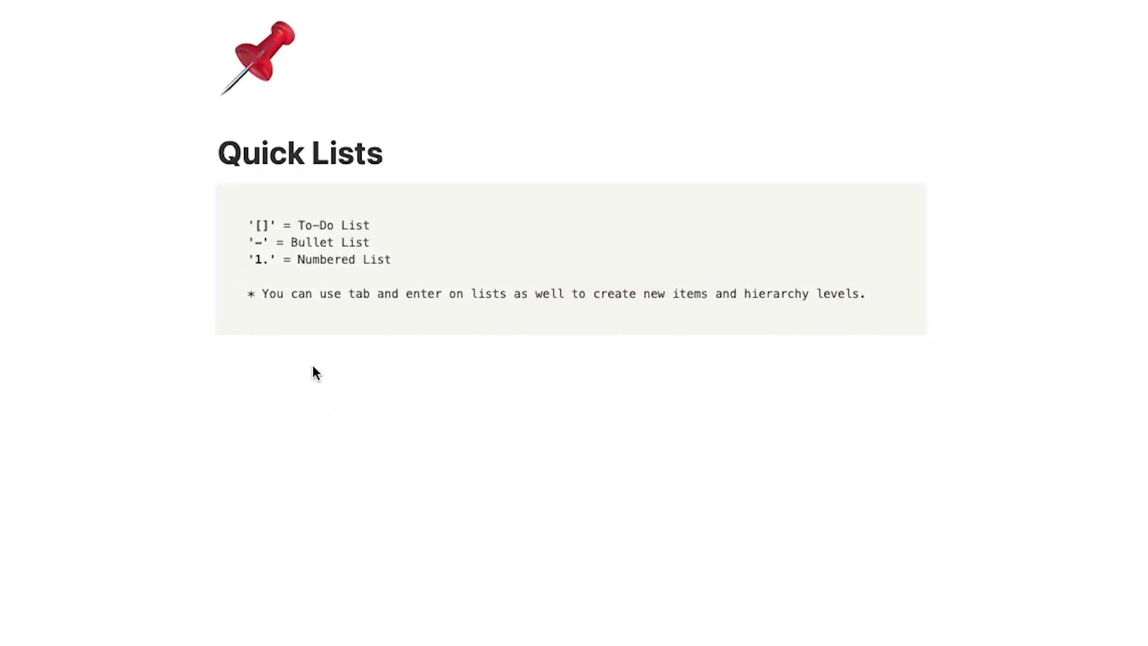
Highlight the to-do, bullet and numbered list shortcut lines in turn
{"action": "left_click_drag", "start_coordinate": [253, 228], "coordinate": [372, 225]}
{"action": "left_click_drag", "start_coordinate": [255, 242], "coordinate": [331, 246]}
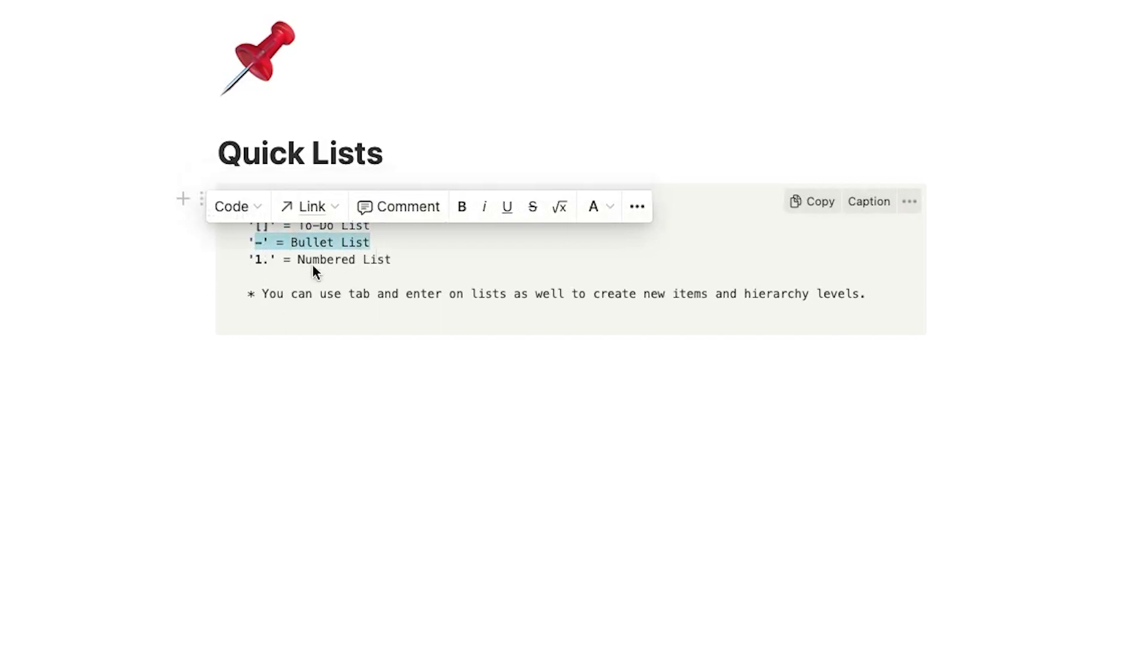
{"action": "left_click_drag", "start_coordinate": [255, 259], "coordinate": [384, 262]}
Below the code block, add to-dos 'To-Do List Item 1' and 'To-Do List Item 2'
{"action": "left_click", "coordinate": [333, 348]}
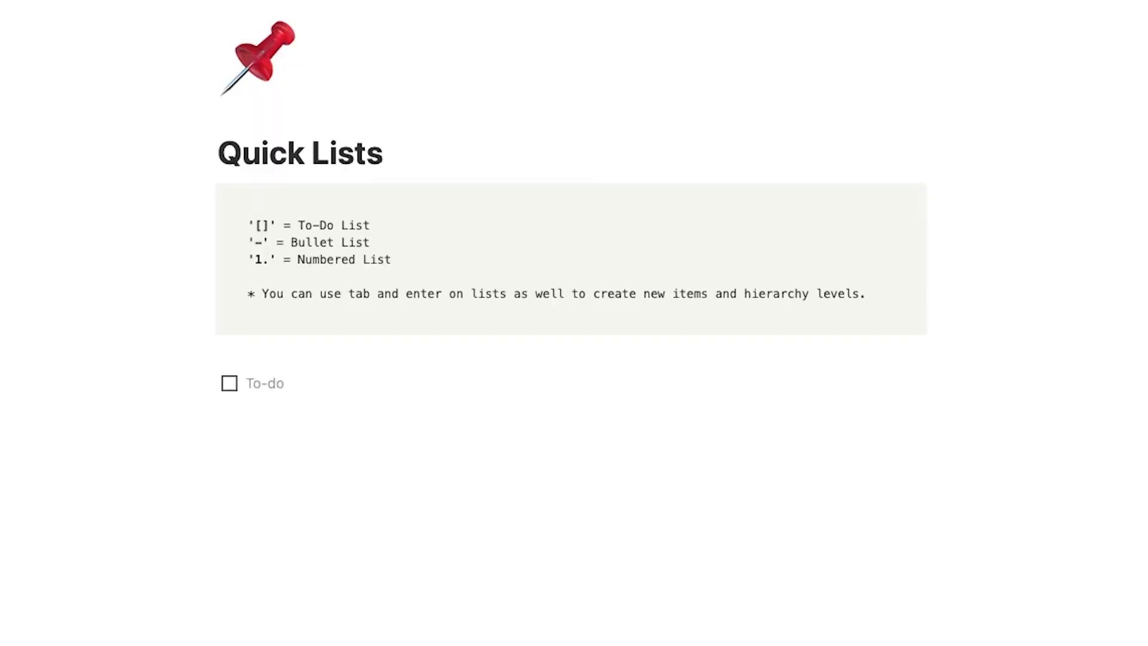
{"action": "type", "text": "To-Do List Item 1"}
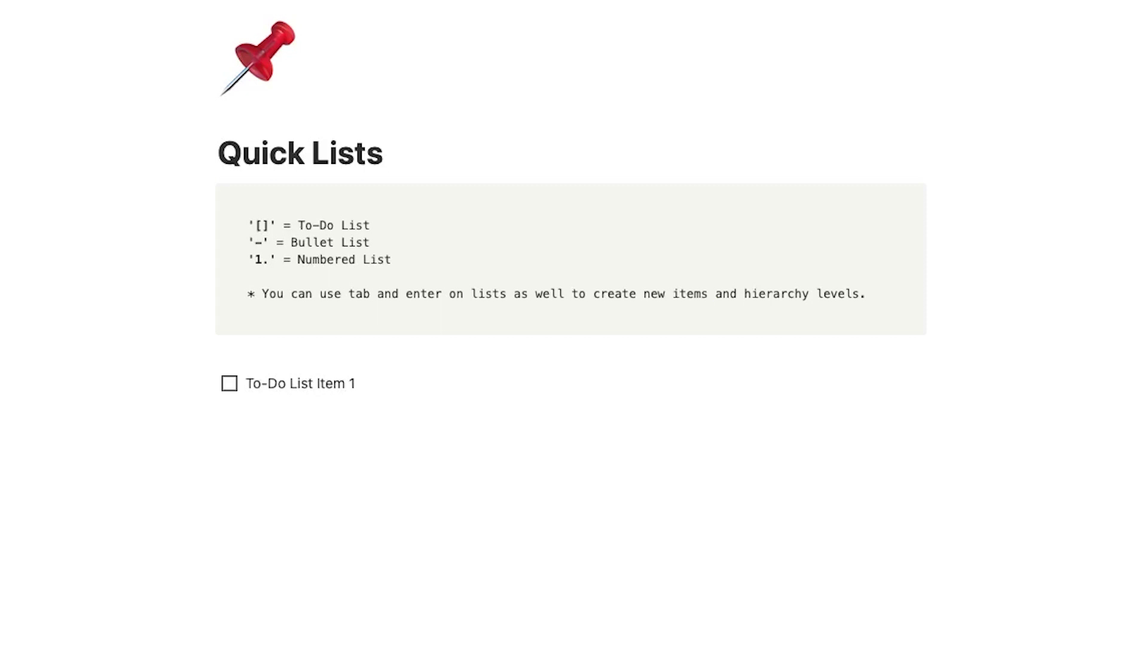
{"action": "key", "text": "Return"}
{"action": "type", "text": "To-Do List I"}
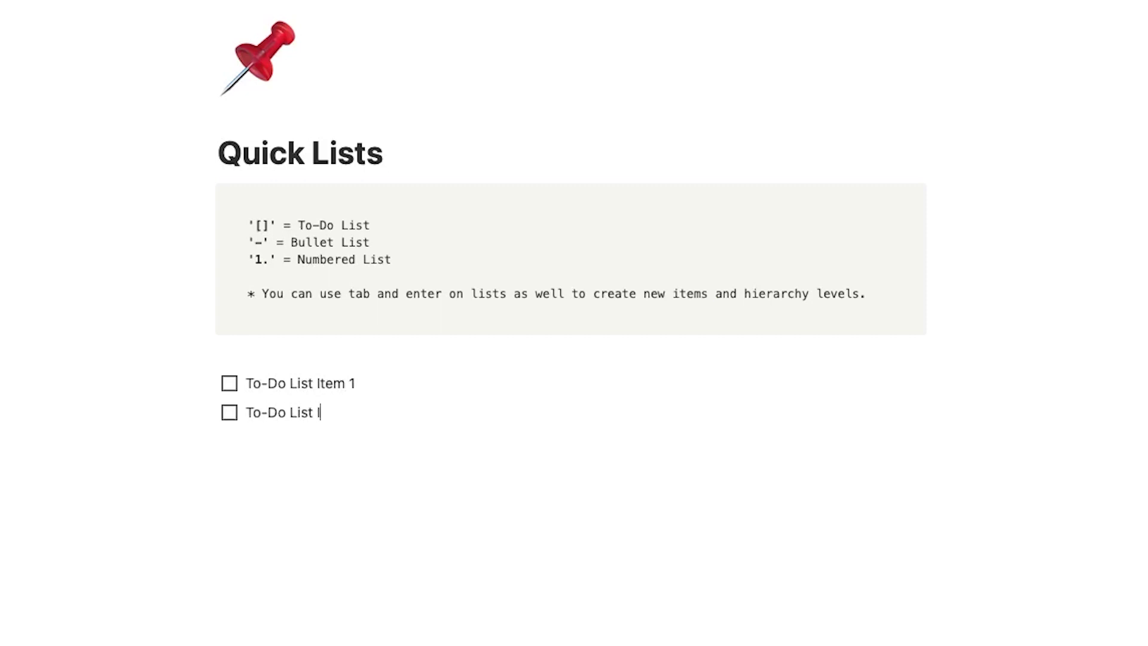
{"action": "type", "text": "tem 2"}
{"action": "key", "text": "Return"}
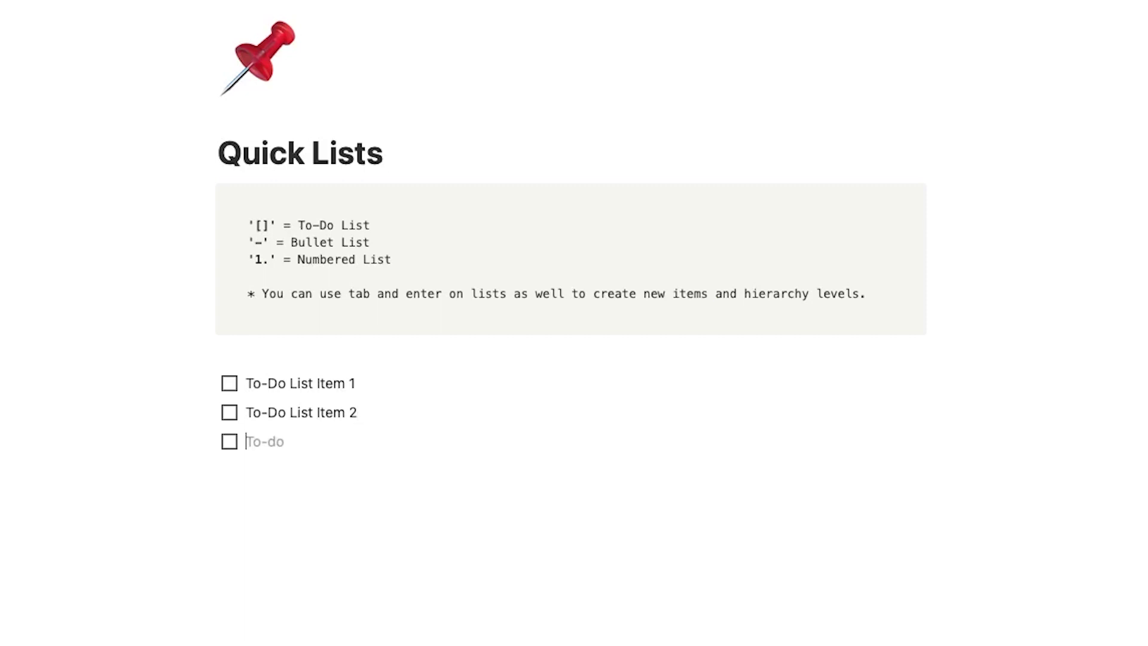
Nest 'Subtasks 1' and 'Subtasks 2' under To-Do List Item 2, then end the list
{"action": "key", "text": "Tab"}
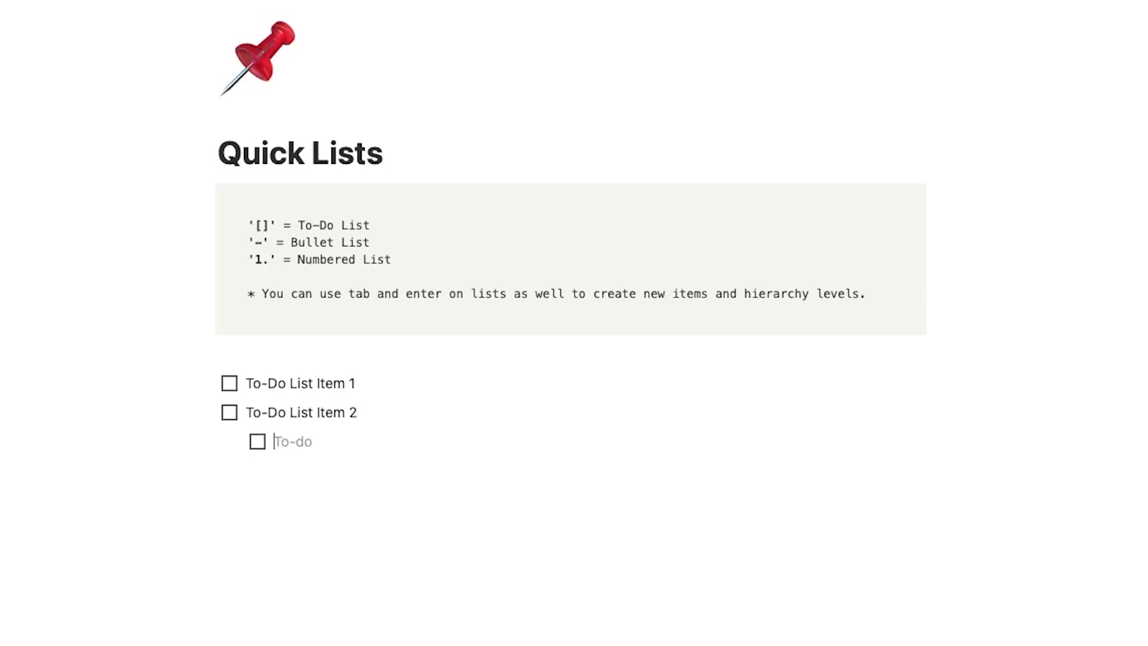
{"action": "type", "text": "Subtasks 1"}
{"action": "key", "text": "Return"}
{"action": "type", "text": "Subtasks 2"}
{"action": "key", "text": "Return"}
{"action": "key", "text": "Return"}
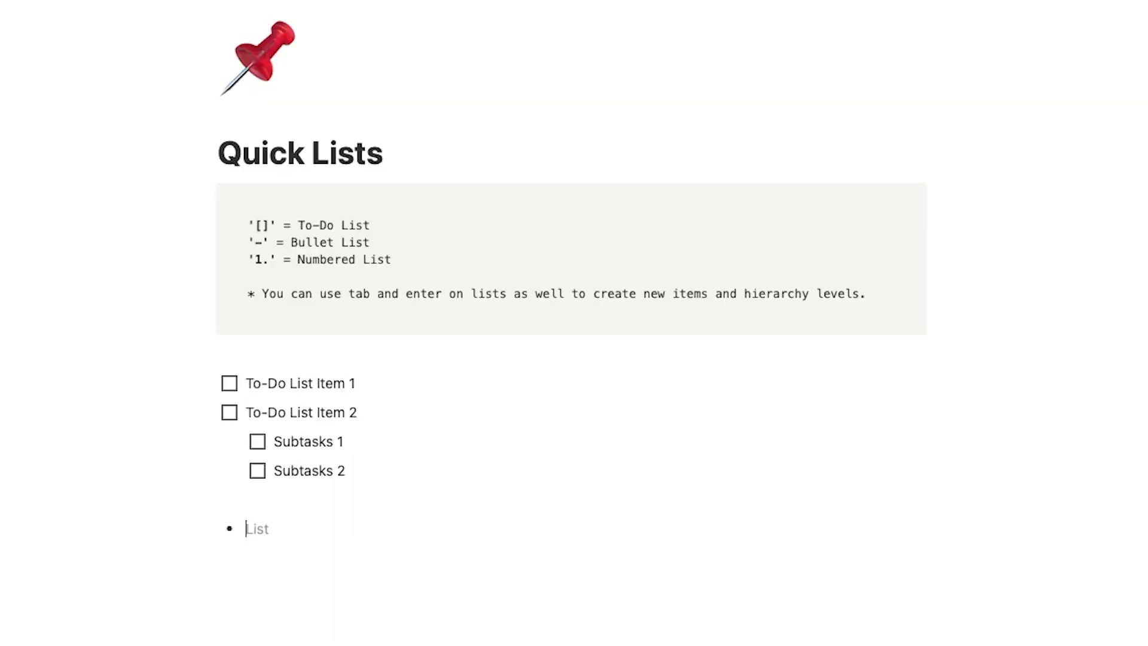
Start a bullet list with 'Bullet Item 1' and a nested 'Sub-Items' bullet
{"action": "type", "text": "Bullet Item 1"}
{"action": "key", "text": "Return"}
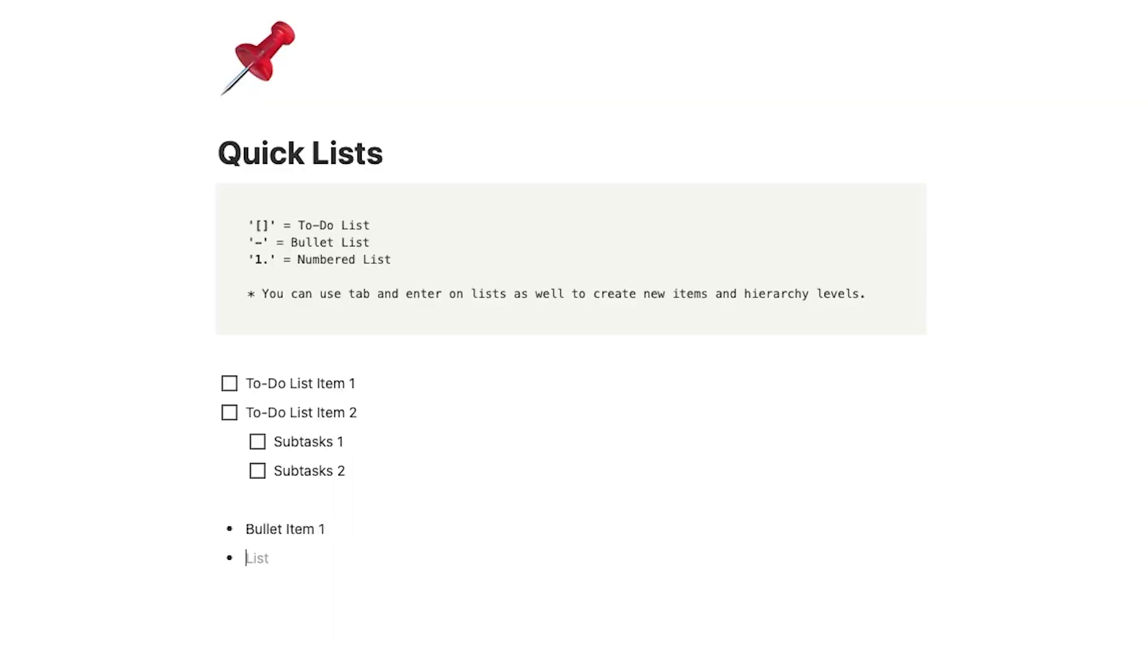
{"action": "key", "text": "Tab"}
{"action": "type", "text": "Sub-Items"}
Add a deeper 'Sub-sub Items' bullet, then outdent to finish the bullet list
{"action": "key", "text": "Tab"}
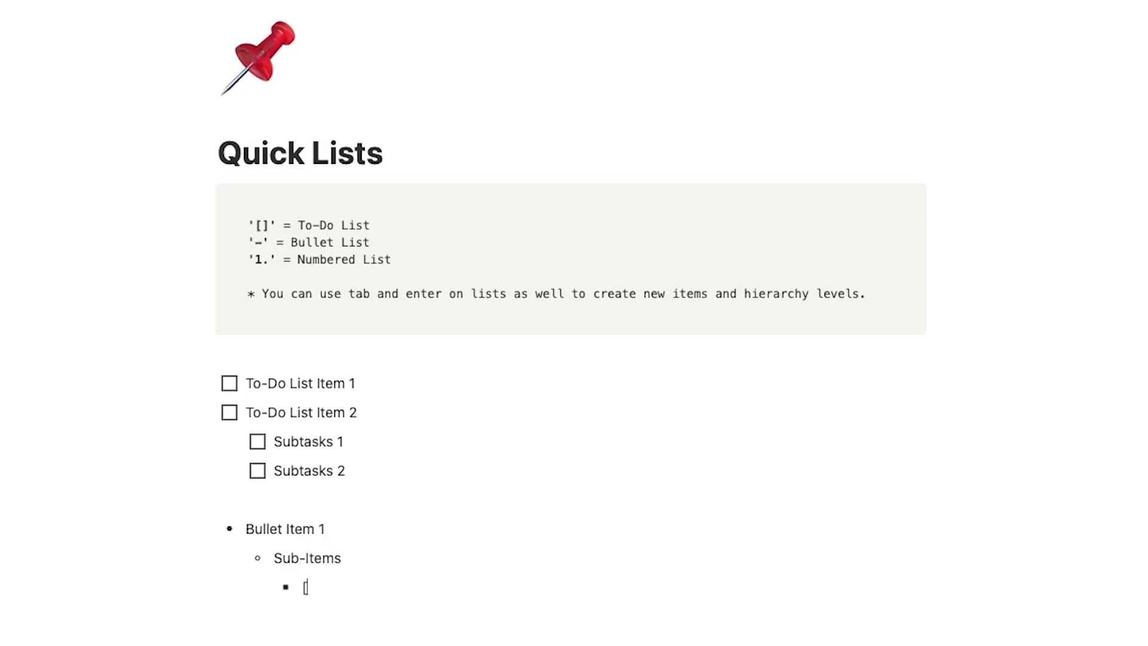
{"action": "key", "text": "BackSpace"}
{"action": "type", "text": "Sub-sub Items"}
{"action": "key", "text": "Return"}
{"action": "key", "text": "Return"}
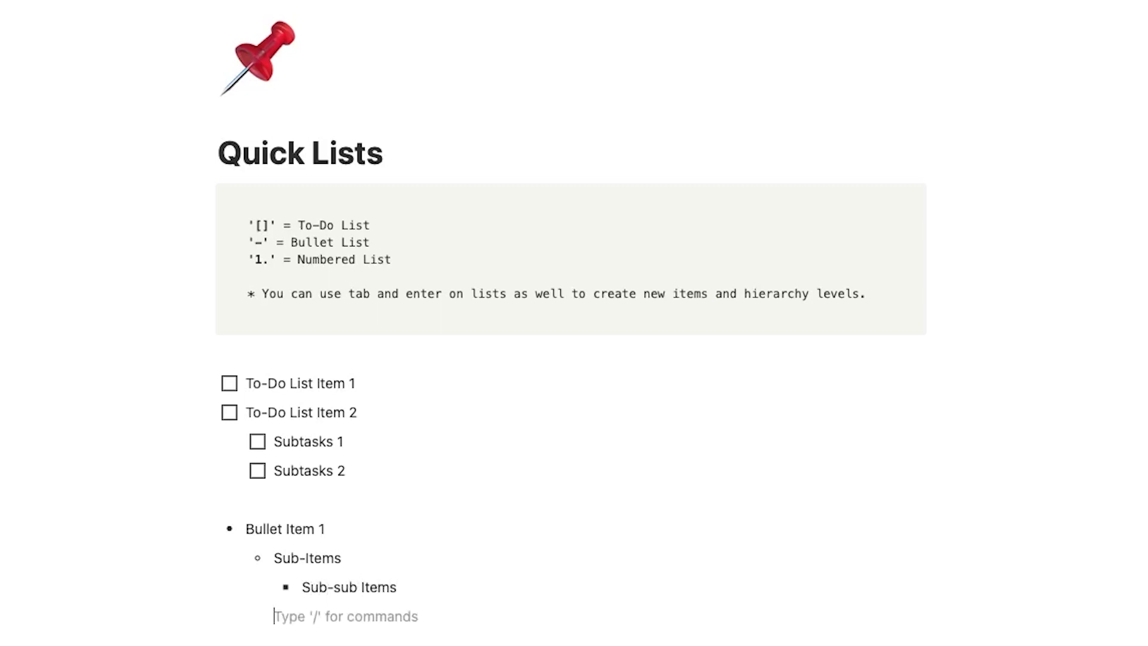
{"action": "key", "text": "Tab"}
{"action": "key", "text": "BackSpace"}
{"action": "key", "text": "BackSpace"}
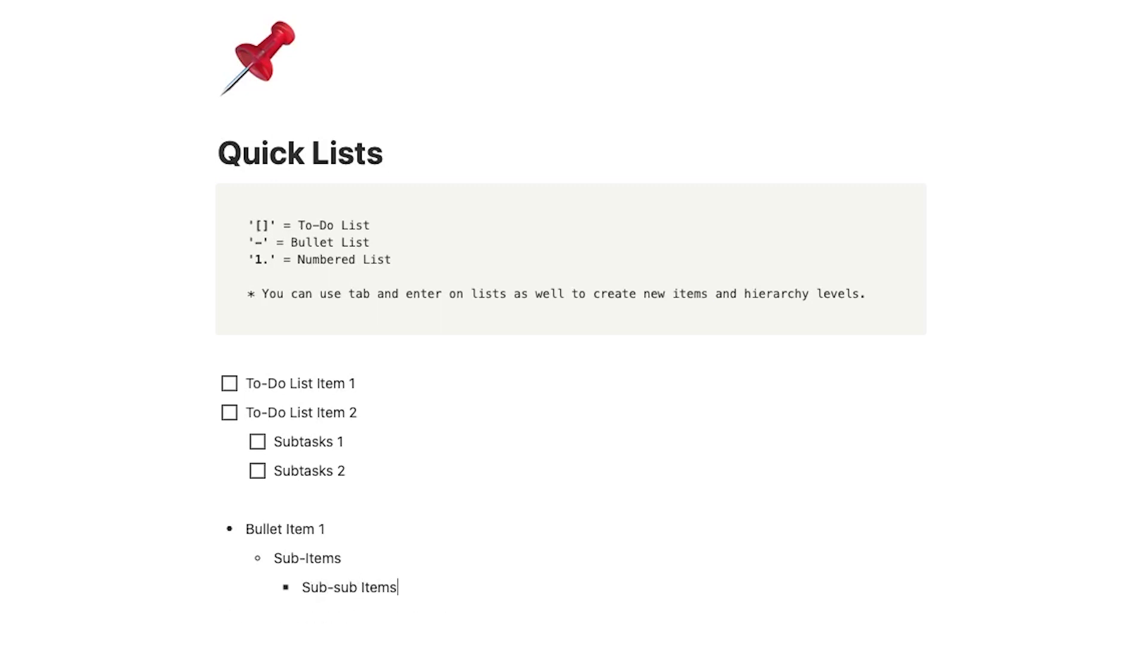
{"action": "key", "text": "Return"}
{"action": "key", "text": "Return"}
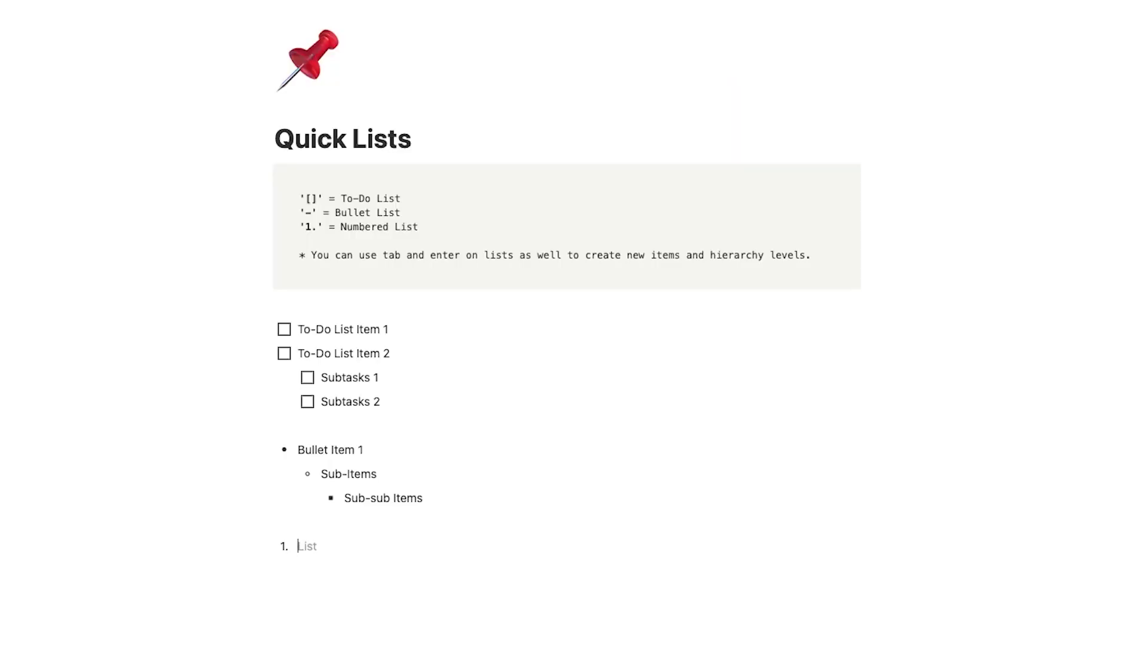
Build the numbered list: 'Number 1', nested 'Letter', 'lower case roman numerals', then an empty deeper item
{"action": "type", "text": "Number 1"}
{"action": "key", "text": "Return"}
{"action": "key", "text": "Tab"}
{"action": "type", "text": "Letter"}
{"action": "key", "text": "Return"}
{"action": "key", "text": "Tab"}
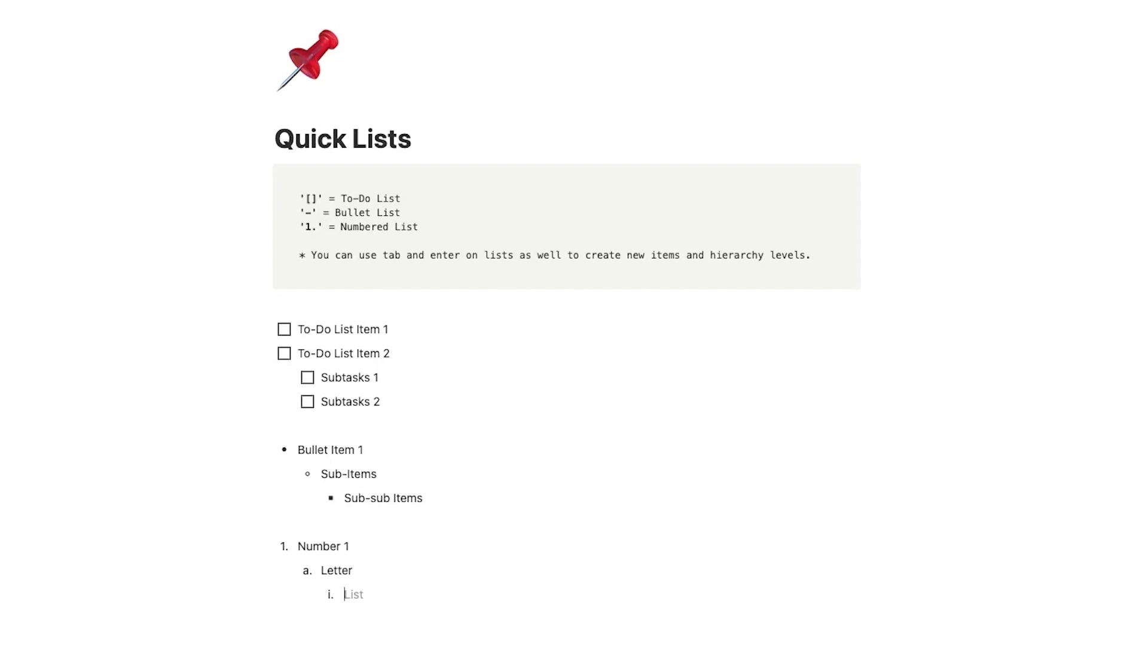
{"action": "type", "text": "lower case roman numerals"}
{"action": "key", "text": "Return"}
{"action": "key", "text": "Tab"}
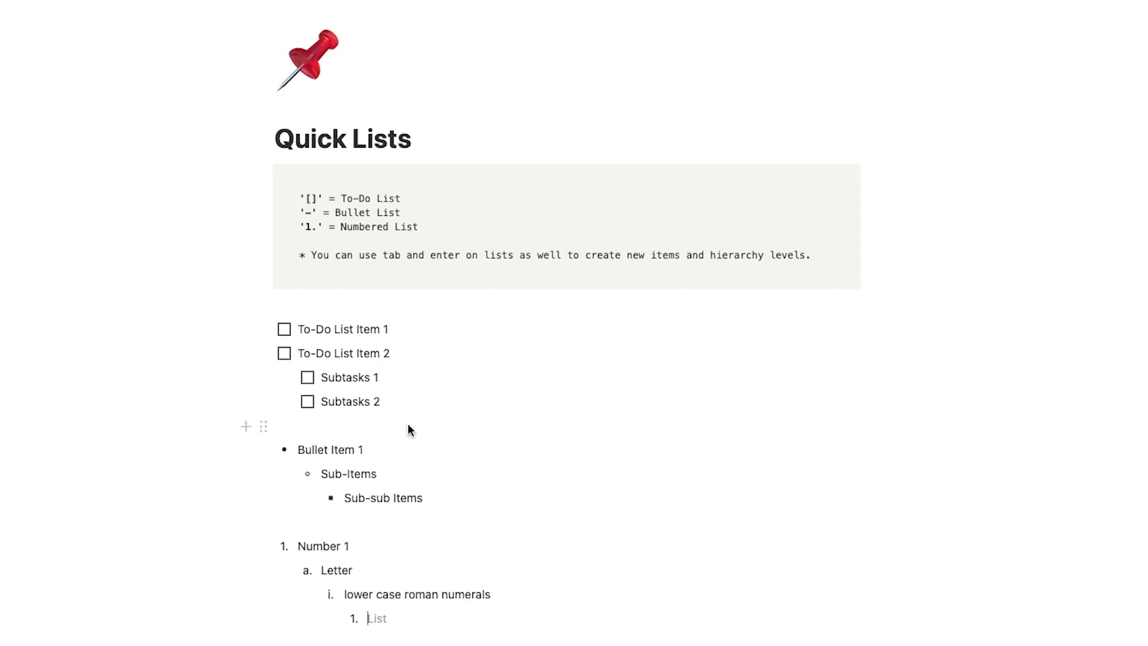
Highlight 'Number' and the lower case roman text to point out the numbering styles
{"action": "left_click_drag", "start_coordinate": [299, 546], "coordinate": [349, 546]}
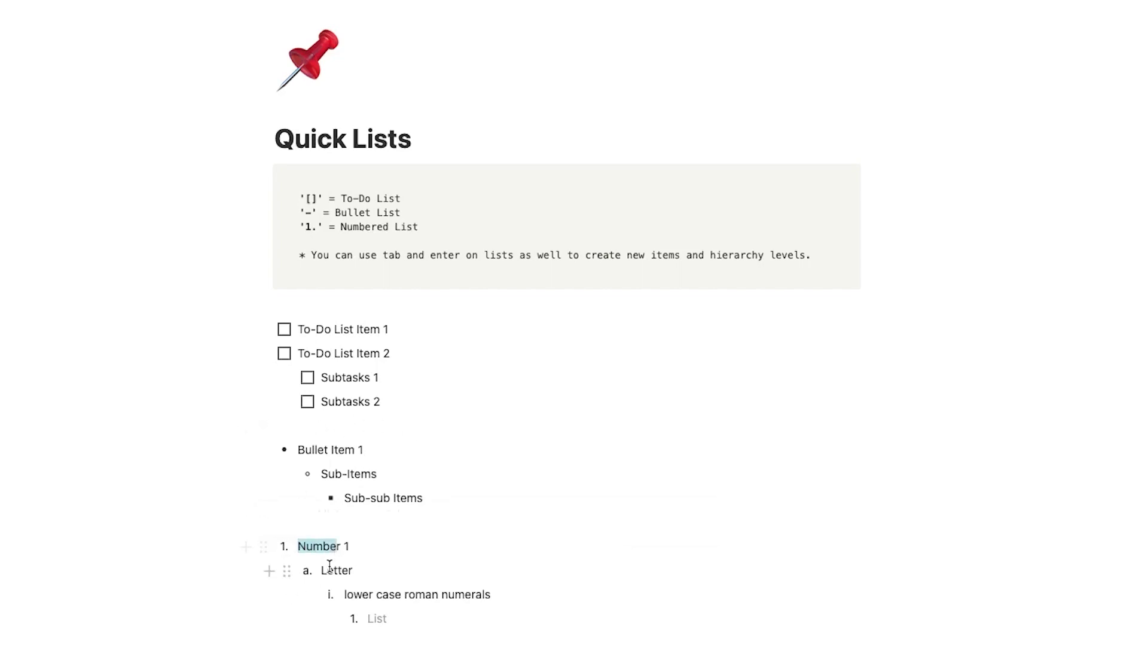
{"action": "left_click_drag", "start_coordinate": [345, 594], "coordinate": [431, 594]}
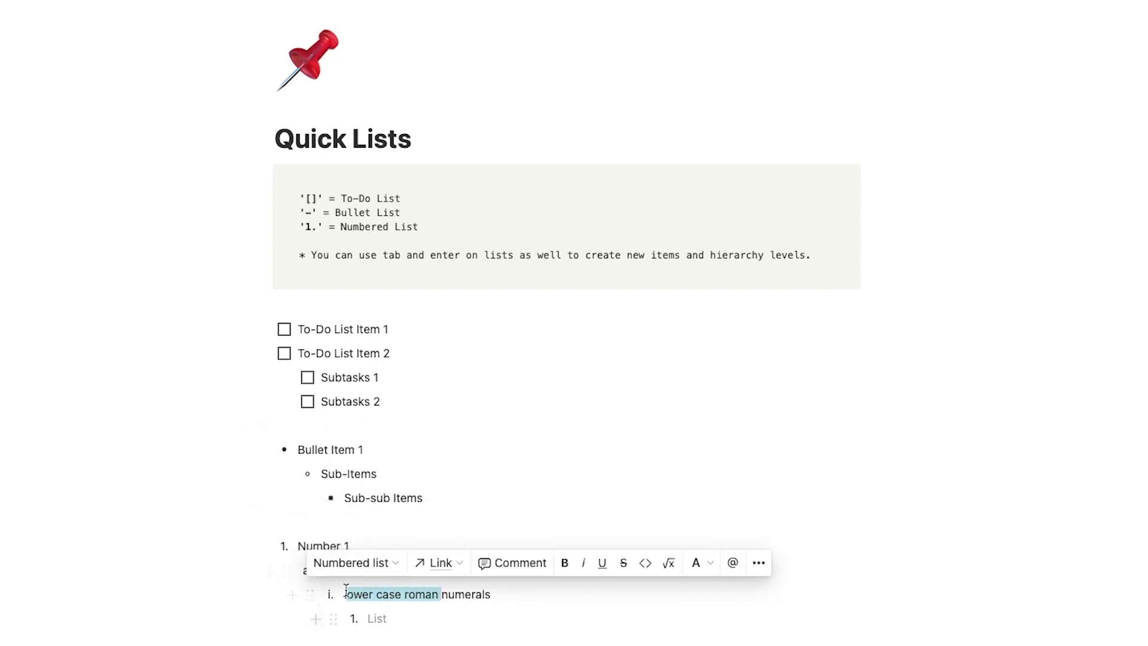
{"action": "left_click", "coordinate": [369, 618]}
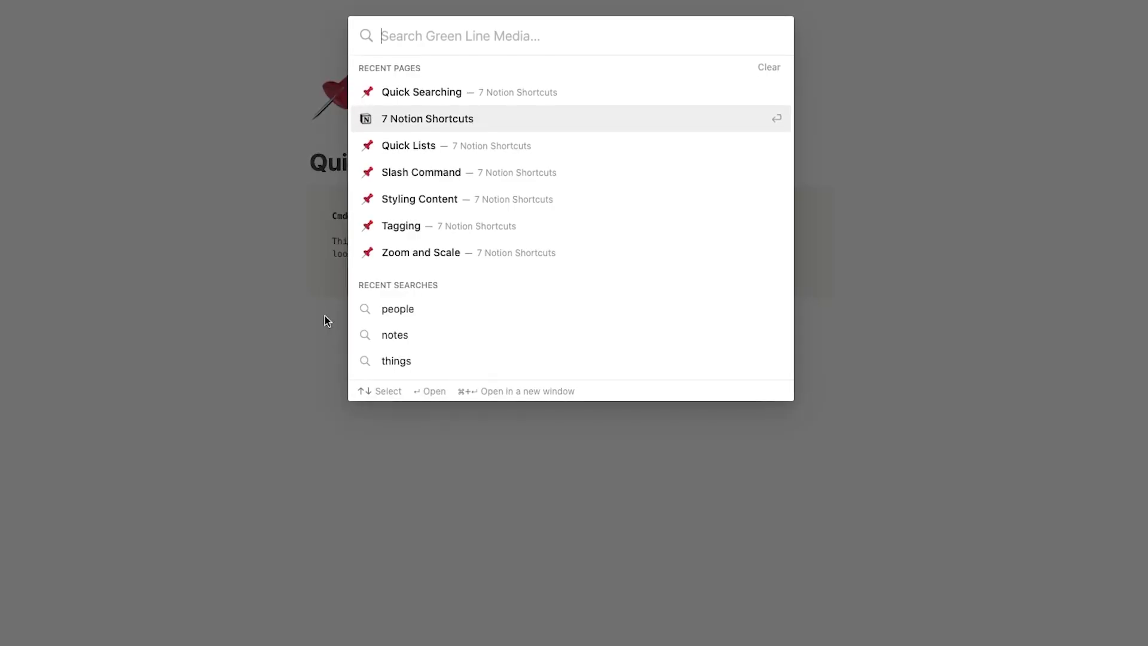
Search for 'notes', step through the results, then clear and re-enter 'notes'
{"action": "type", "text": "notes"}
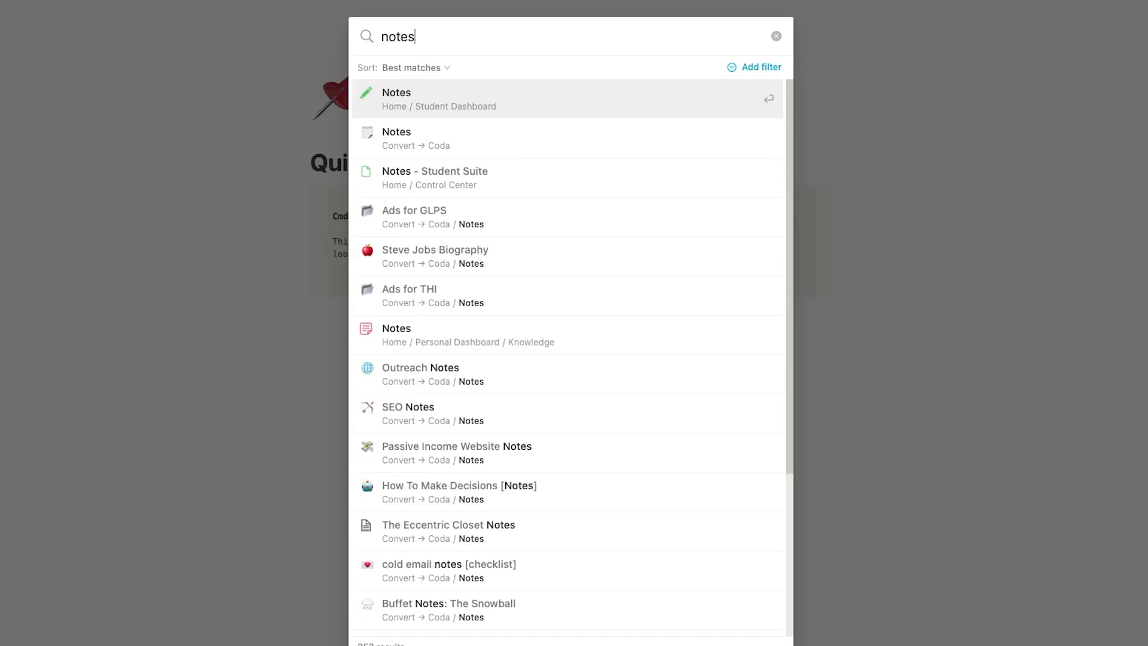
{"action": "key", "text": "Down"}
{"action": "key", "text": "Down"}
{"action": "key", "text": "Down"}
{"action": "key", "text": "Down"}
{"action": "key", "text": "Down"}
{"action": "key", "text": "Down"}
{"action": "key", "text": "Down"}
{"action": "key", "text": "Down"}
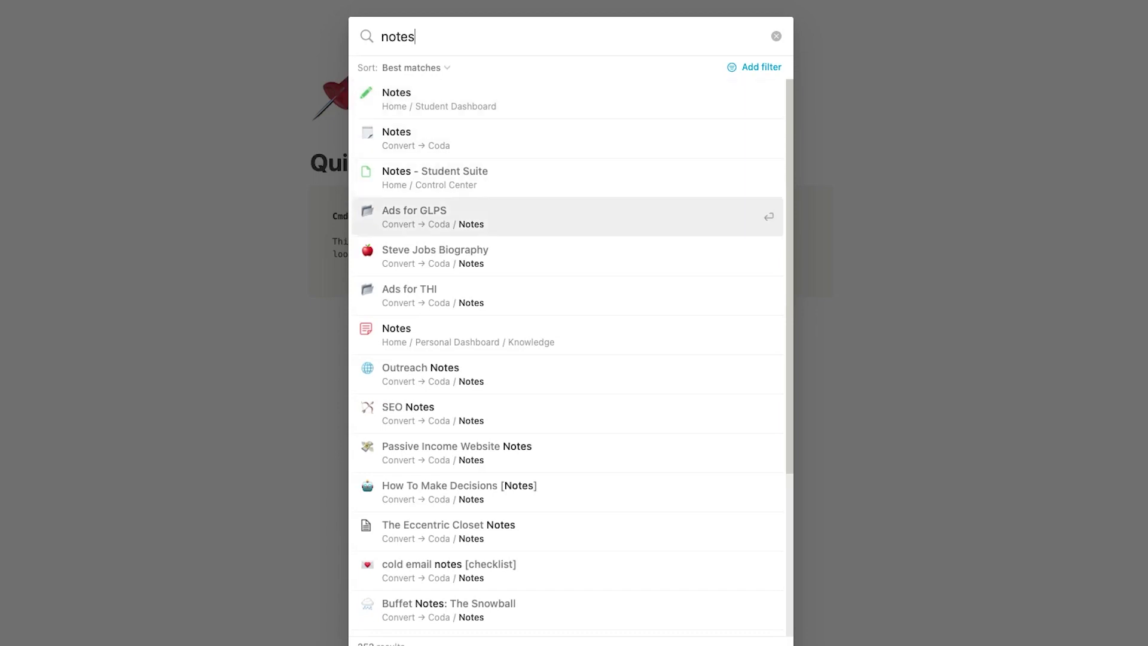
{"action": "key", "text": "Down"}
{"action": "key", "text": "Down"}
{"action": "key", "text": "Down"}
{"action": "key", "text": "Down"}
{"action": "key", "text": "Down"}
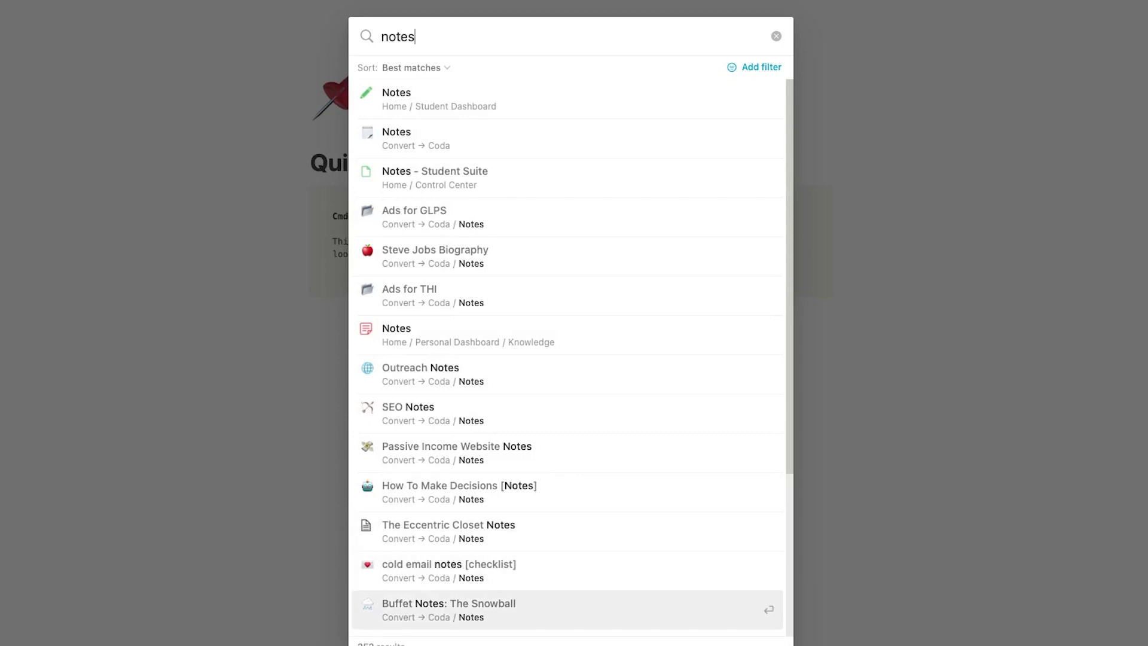
{"action": "key", "text": "Down"}
{"action": "key", "text": "Up"}
{"action": "key", "text": "Up"}
{"action": "key", "text": "Up"}
{"action": "key", "text": "Up"}
{"action": "key", "text": "Up"}
{"action": "key", "text": "Up"}
{"action": "key", "text": "Up"}
{"action": "key", "text": "Up"}
{"action": "key", "text": "Up"}
{"action": "key", "text": "Up"}
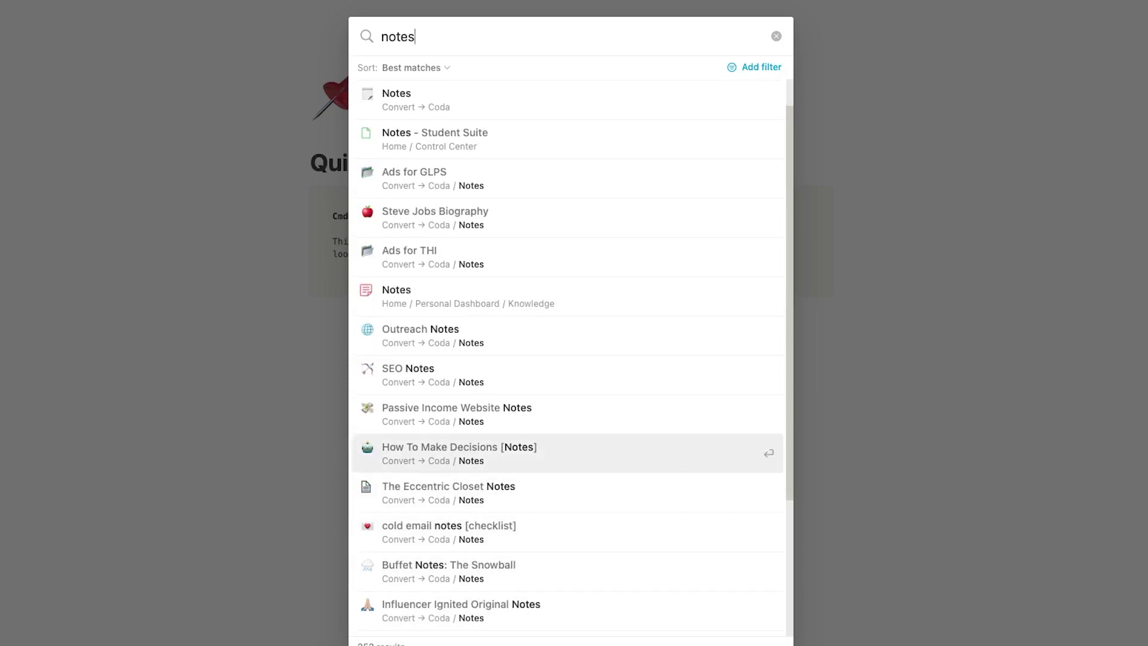
{"action": "key", "text": "Up"}
{"action": "key", "text": "Up"}
{"action": "key", "text": "Up"}
{"action": "key", "text": "Up"}
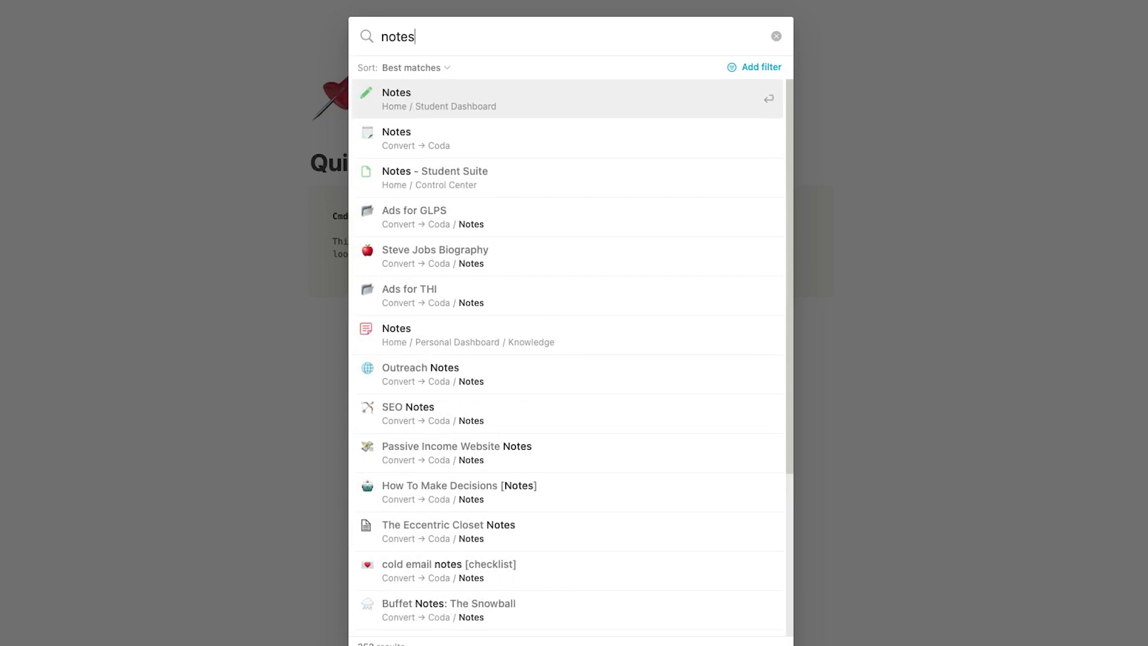
{"action": "key", "text": "BackSpace"}
{"action": "key", "text": "BackSpace"}
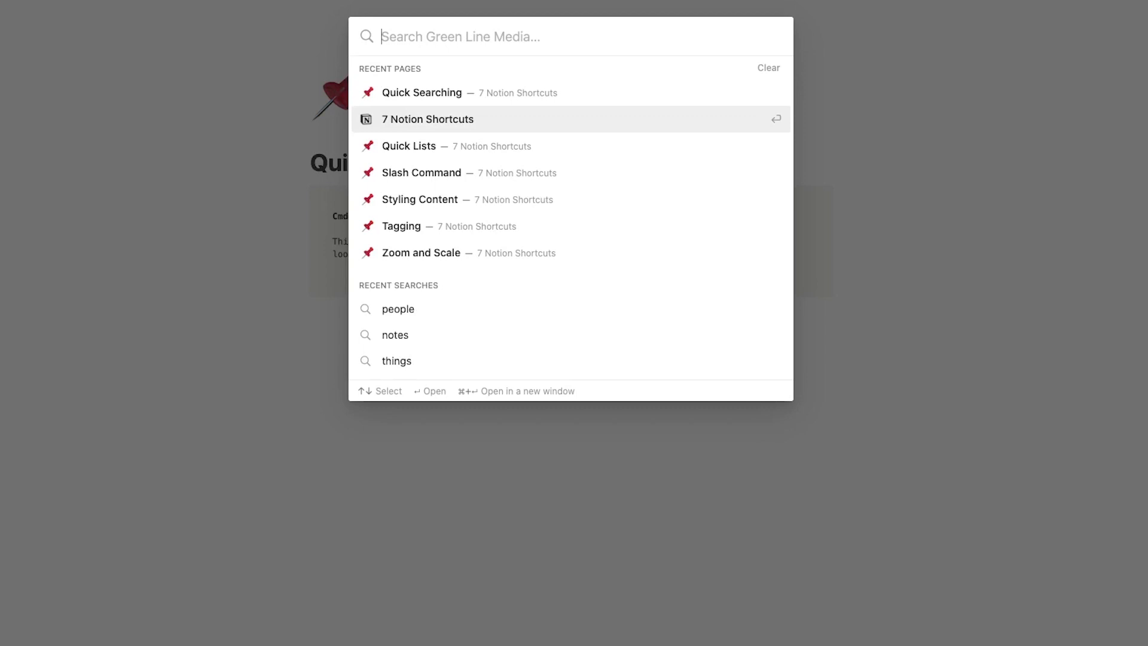
{"action": "type", "text": "notes"}
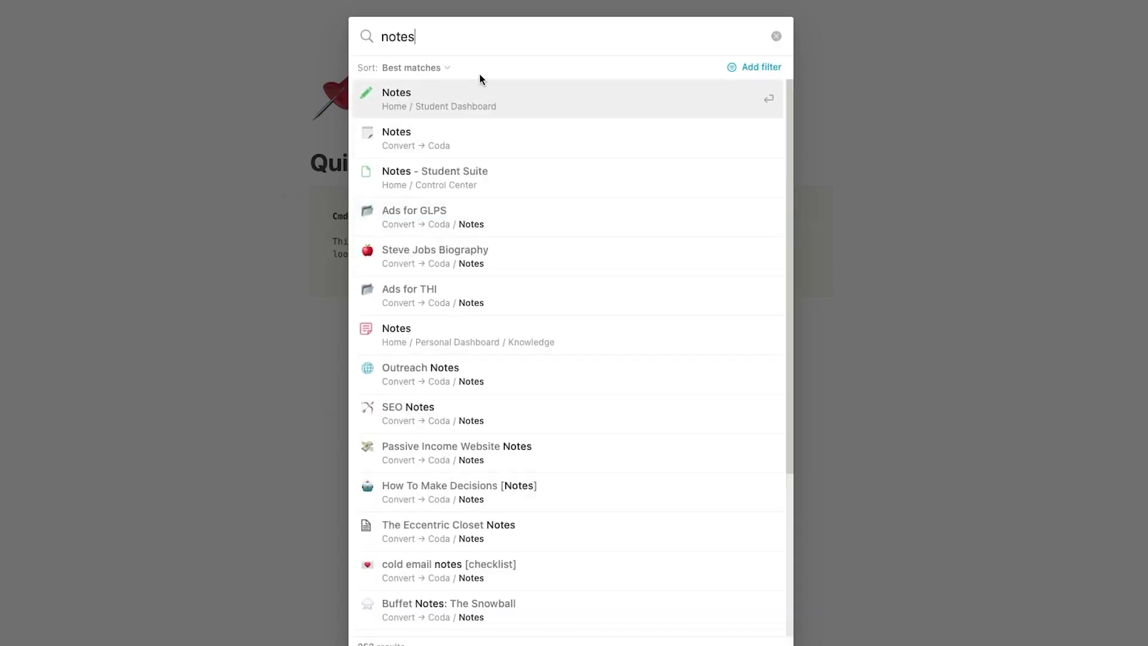
Open the search filter options and Sort menu, leaving results sorted by Best matches
{"action": "left_click", "coordinate": [752, 67]}
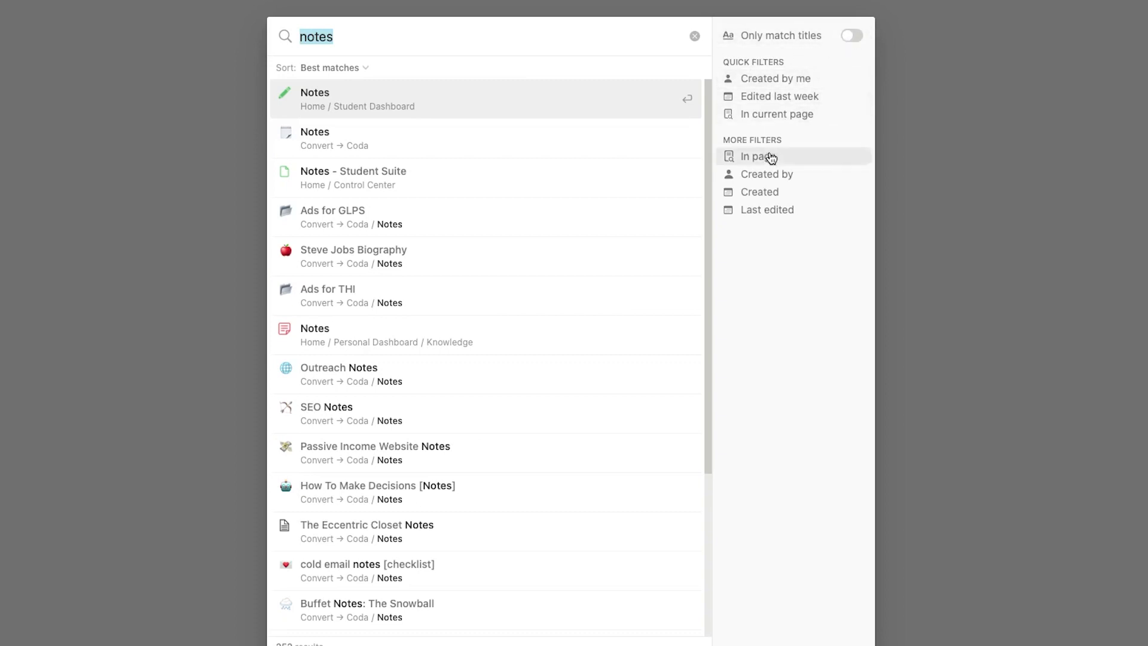
{"action": "left_click", "coordinate": [359, 69]}
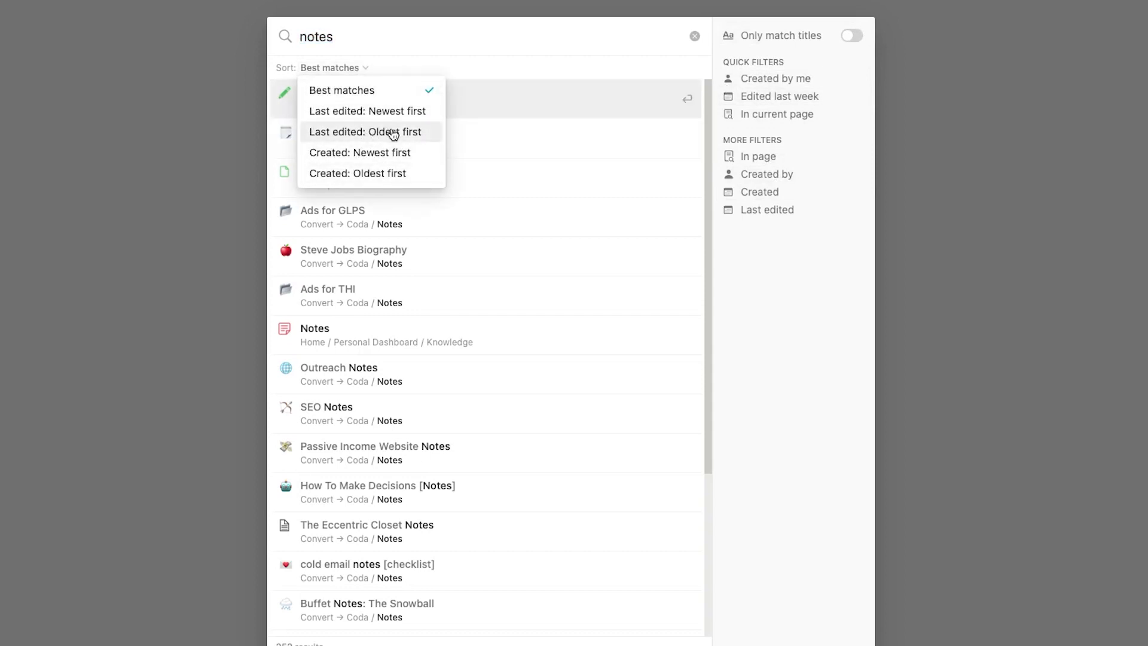
{"action": "left_click", "coordinate": [537, 72]}
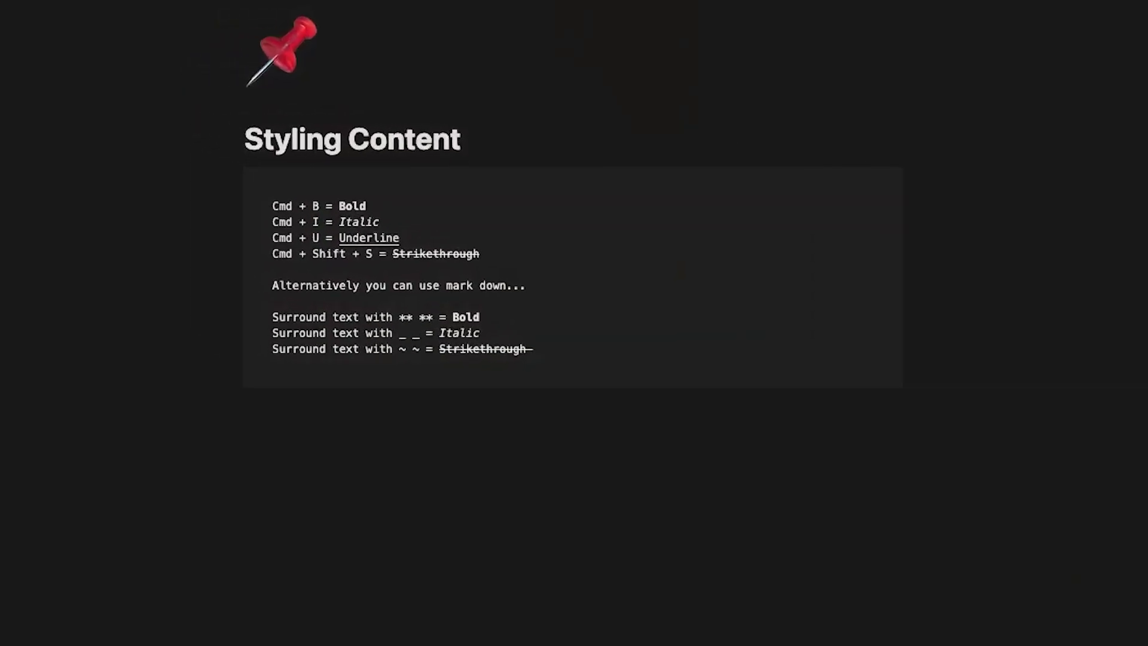
Write 'Type something out here.' below the code block, with an empty line above it
{"action": "left_click", "coordinate": [323, 418]}
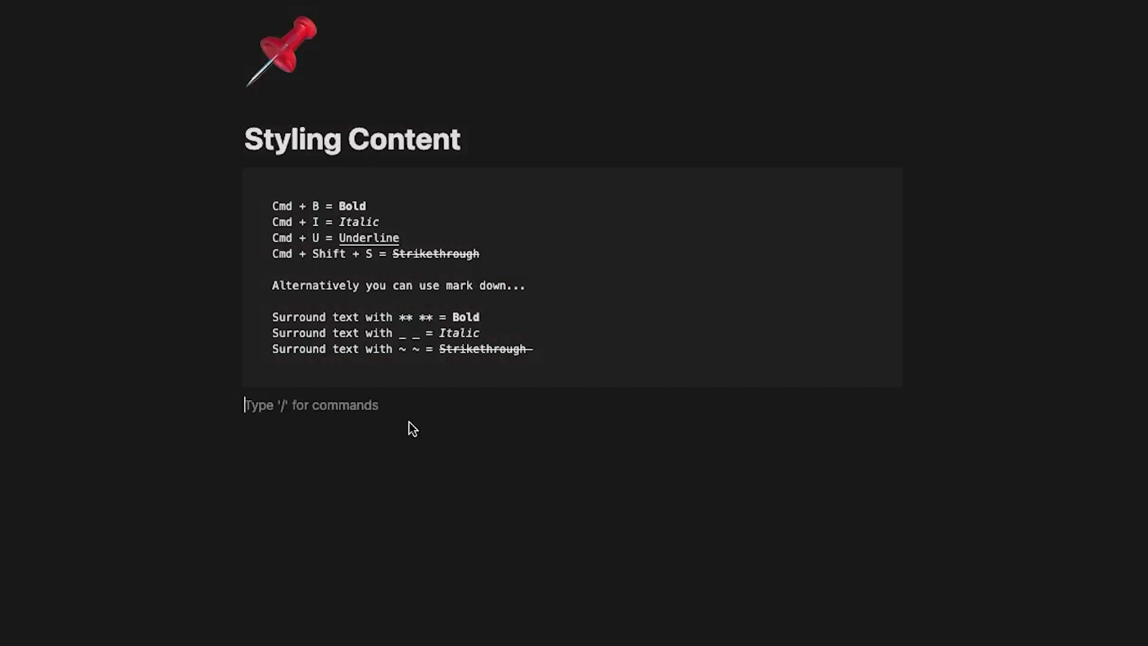
{"action": "type", "text": "Type something out here."}
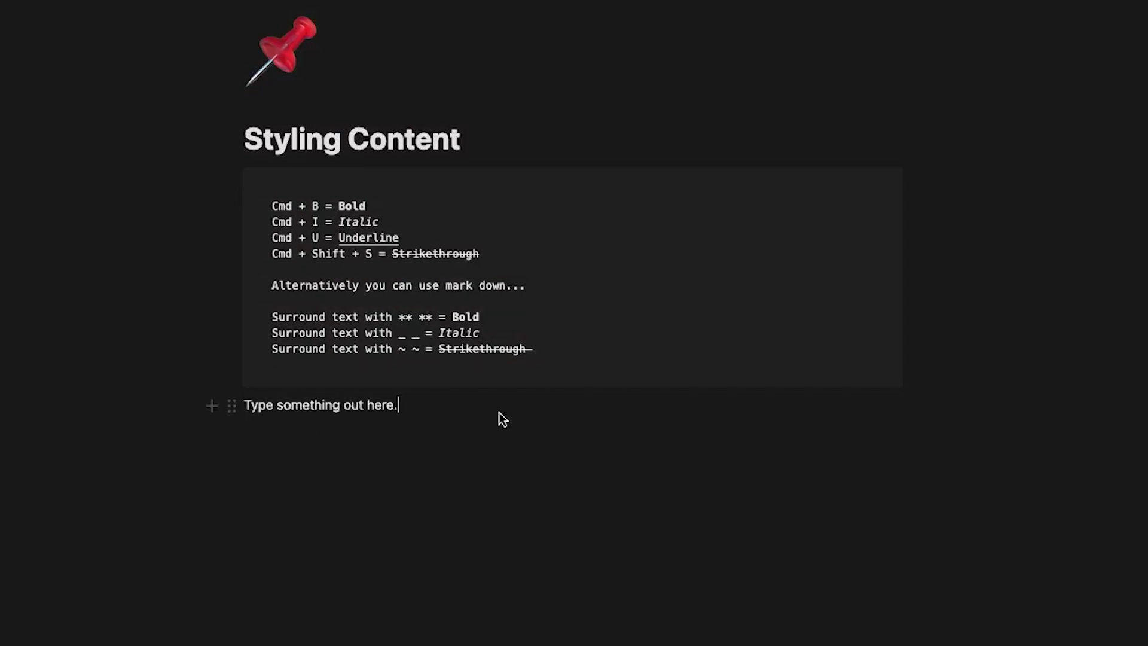
{"action": "left_click", "coordinate": [243, 408]}
{"action": "key", "text": "Return"}
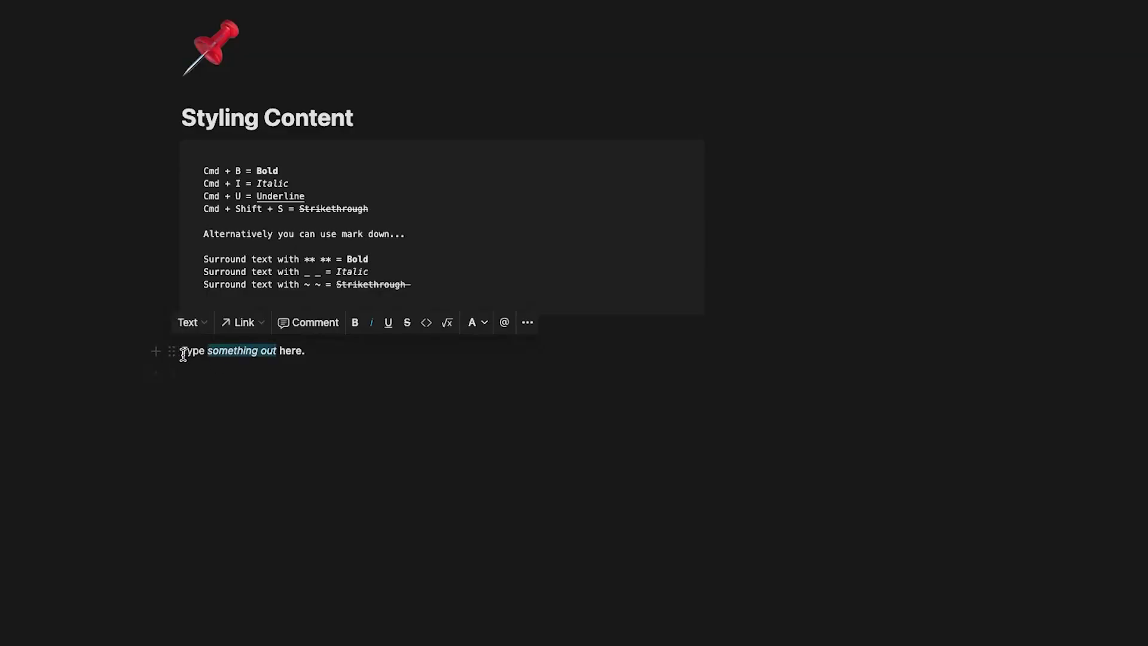
Select the word 'Type', then the shortcut and markdown lines in the code block
{"action": "left_click_drag", "start_coordinate": [205, 350], "coordinate": [182, 350]}
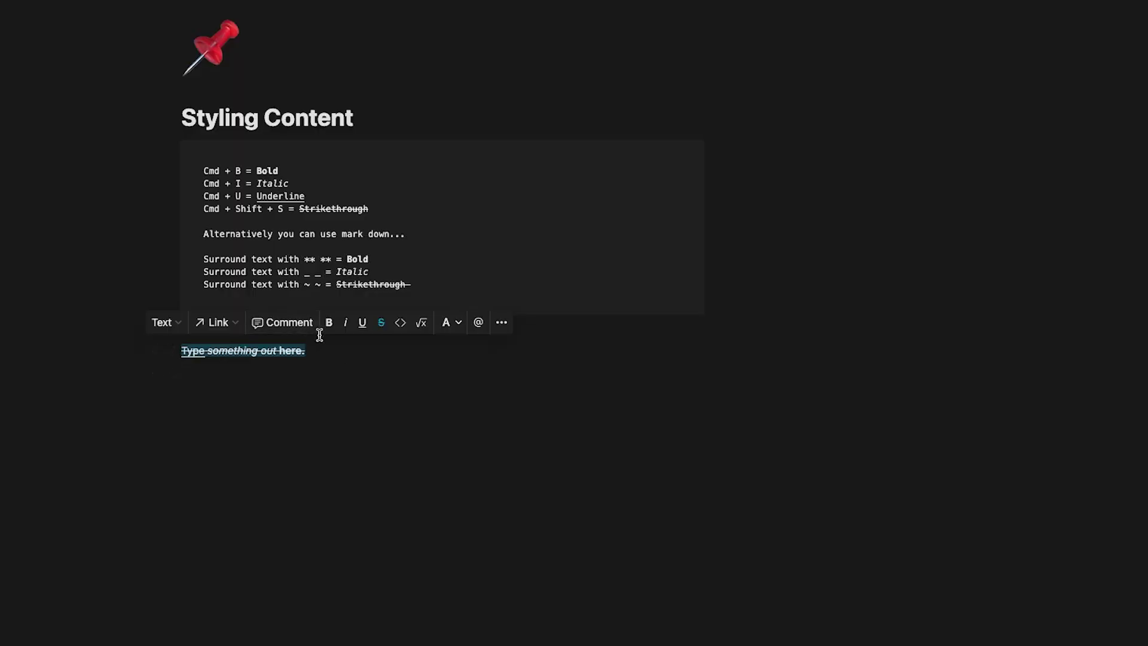
{"action": "left_click", "coordinate": [331, 348]}
{"action": "left_click_drag", "start_coordinate": [203, 170], "coordinate": [365, 219]}
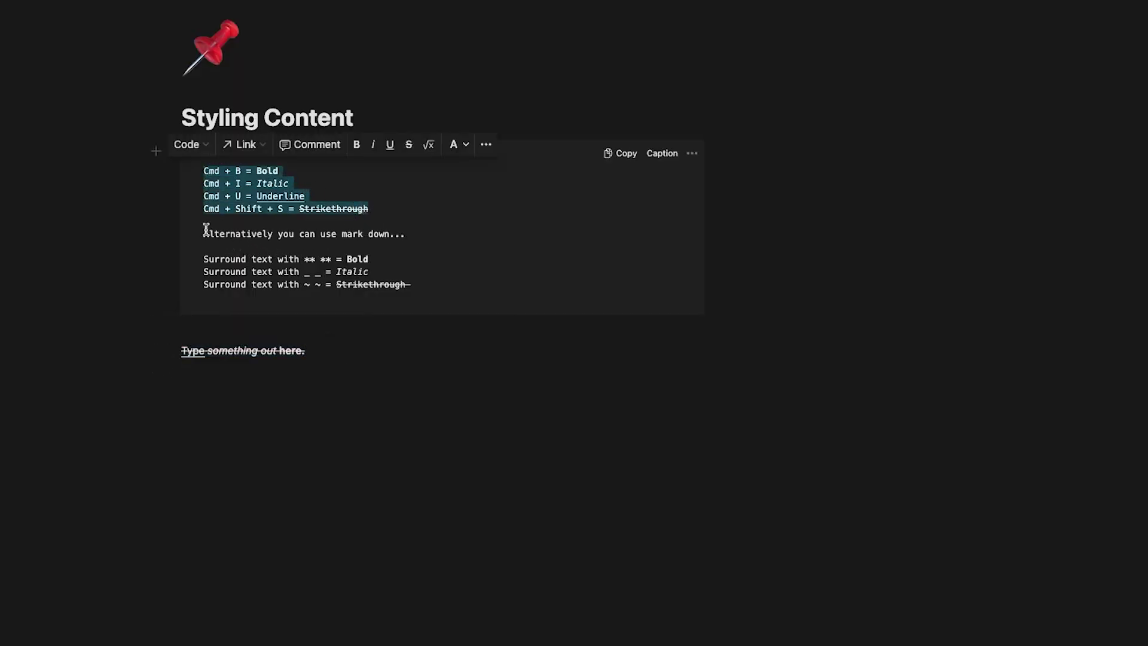
{"action": "left_click_drag", "start_coordinate": [206, 229], "coordinate": [463, 277]}
{"action": "left_click", "coordinate": [371, 361]}
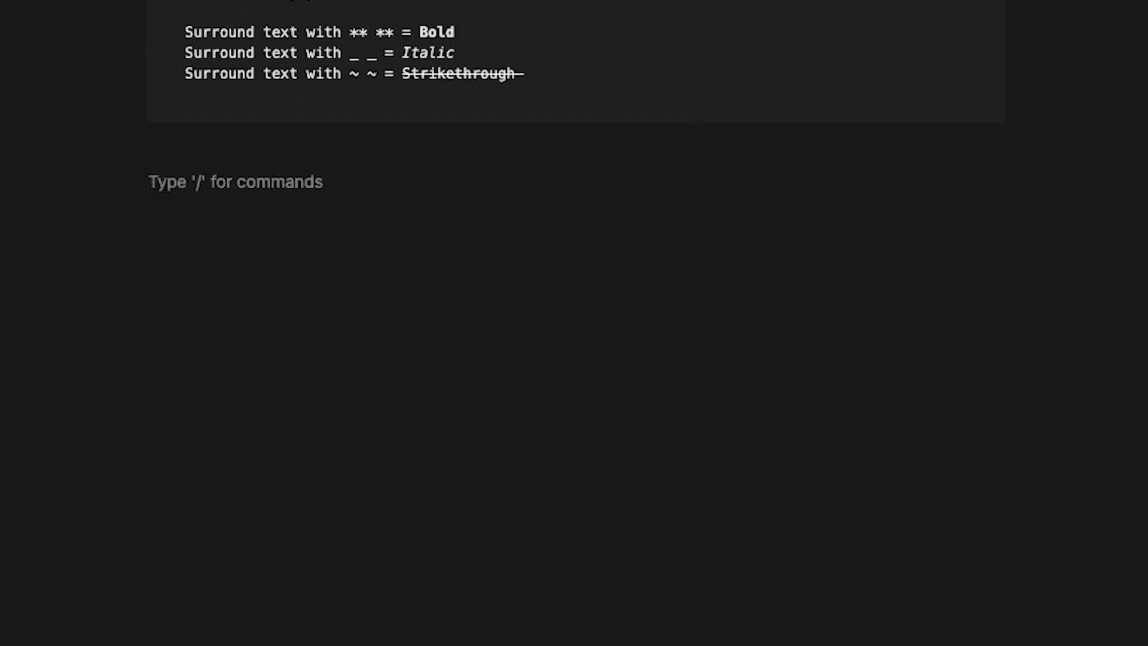
Type **Bold**, _Italic_ and ~Strikethrough~ as markdown on three separate lines
{"action": "type", "text": "&**"}
{"action": "key", "text": "BackSpace"}
{"action": "type", "text": "*"}
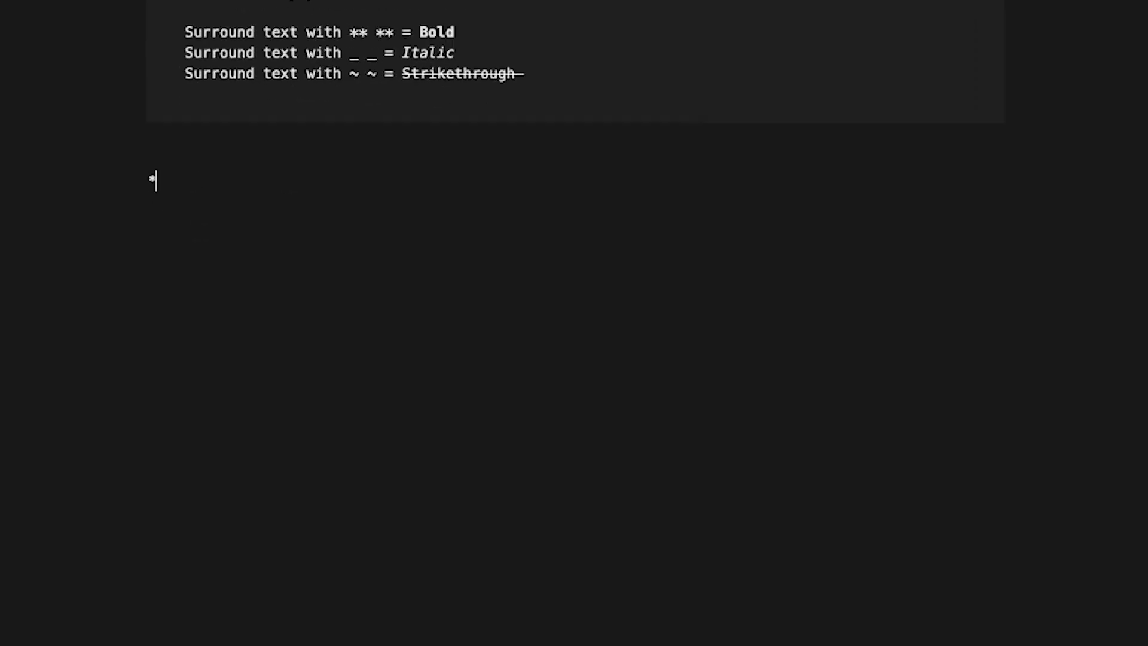
{"action": "type", "text": " BOLD *"}
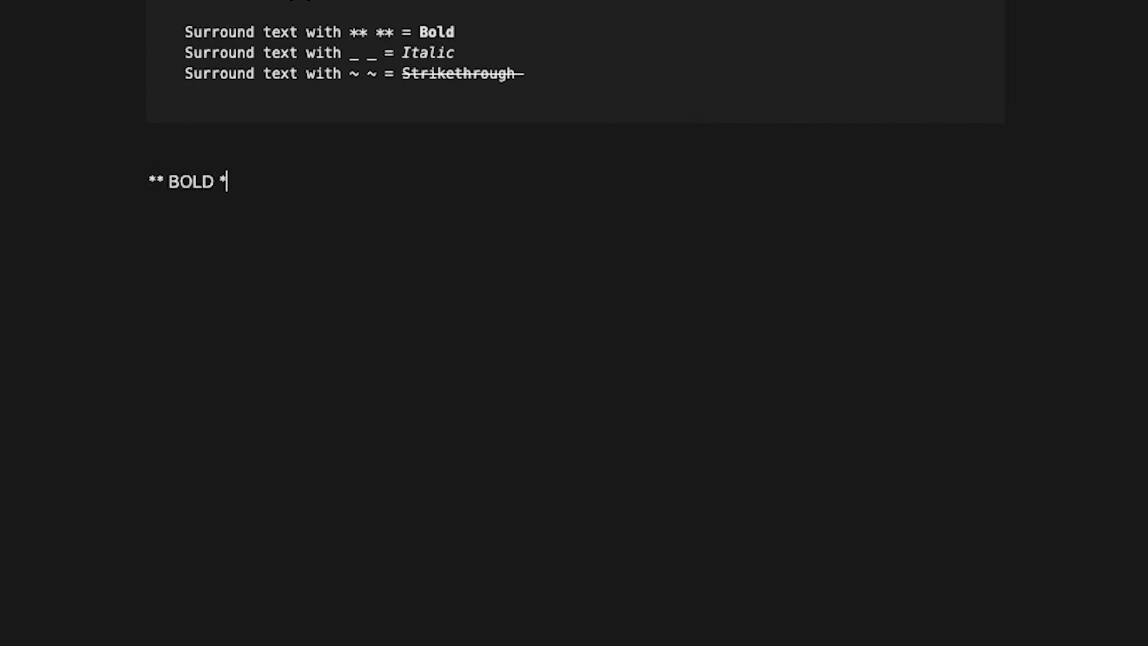
{"action": "key", "text": "BackSpace"}
{"action": "key", "text": "BackSpace"}
{"action": "key", "text": "BackSpace"}
{"action": "key", "text": "BackSpace"}
{"action": "key", "text": "BackSpace"}
{"action": "type", "text": "Bold**"}
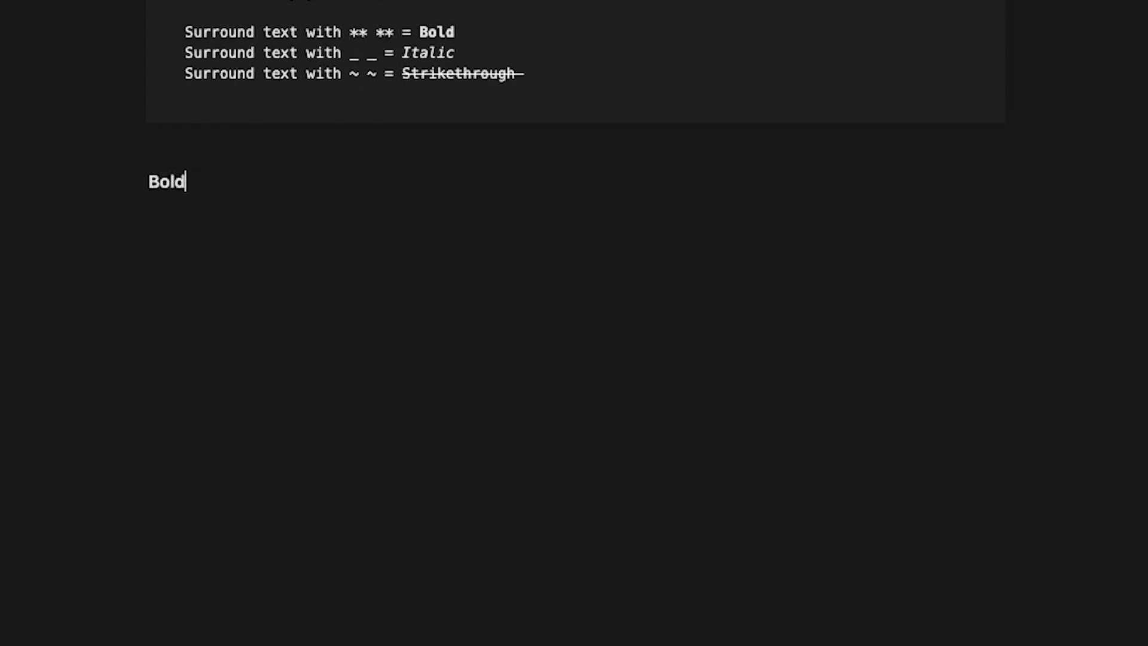
{"action": "key", "text": "Return"}
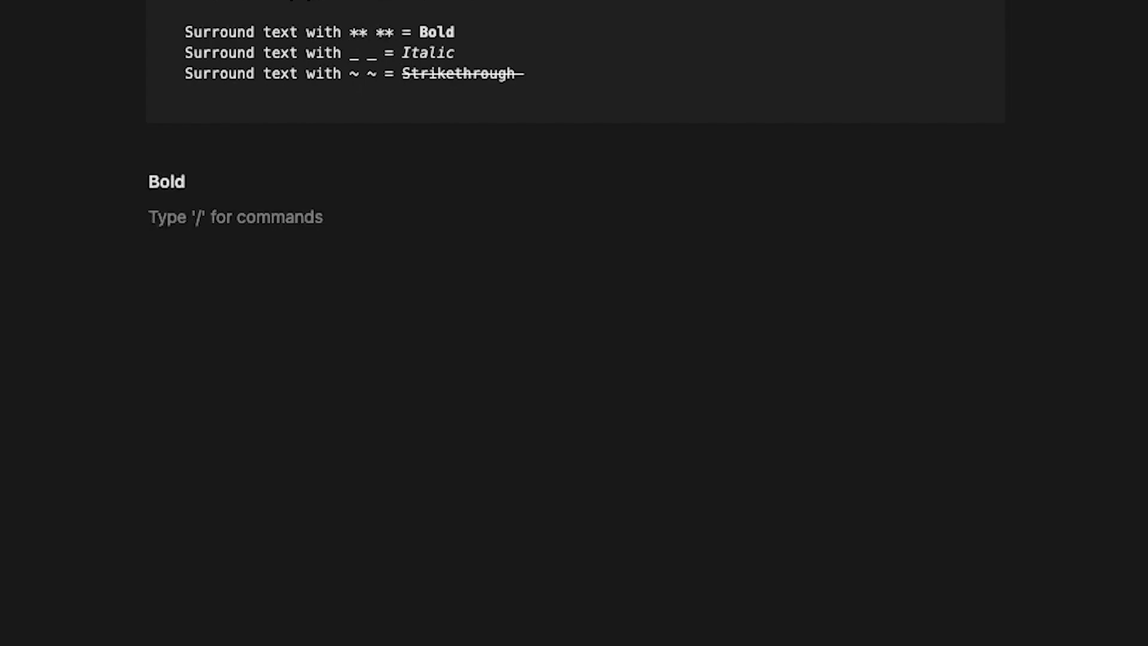
{"action": "type", "text": "_Italic"}
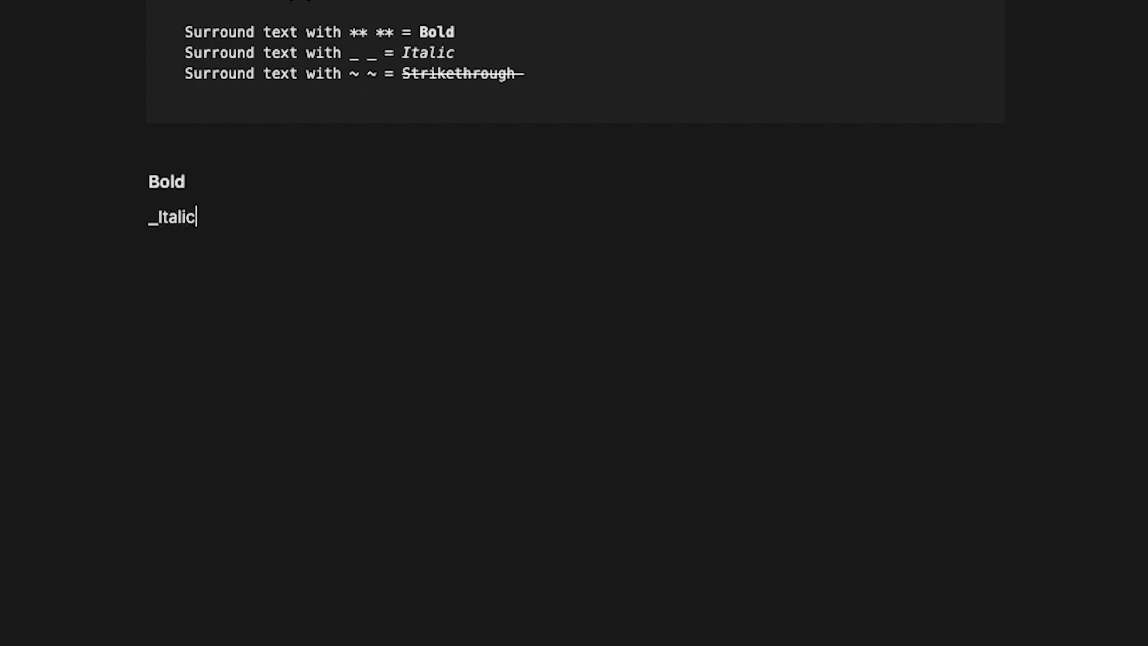
{"action": "type", "text": "_"}
{"action": "key", "text": "Return"}
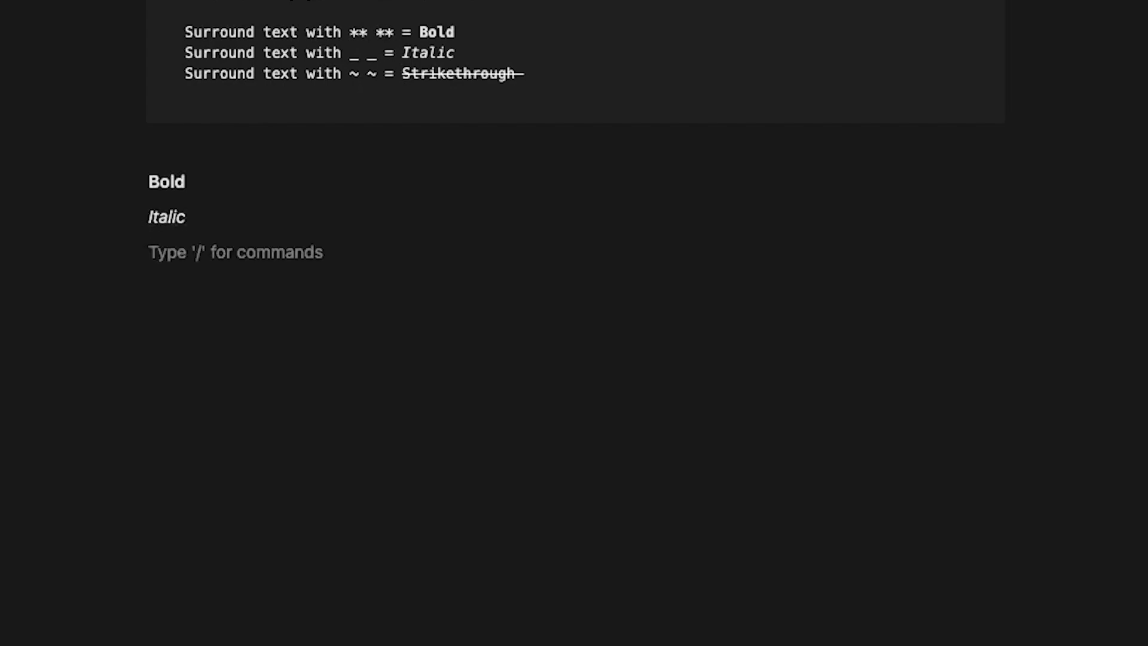
{"action": "type", "text": "~"}
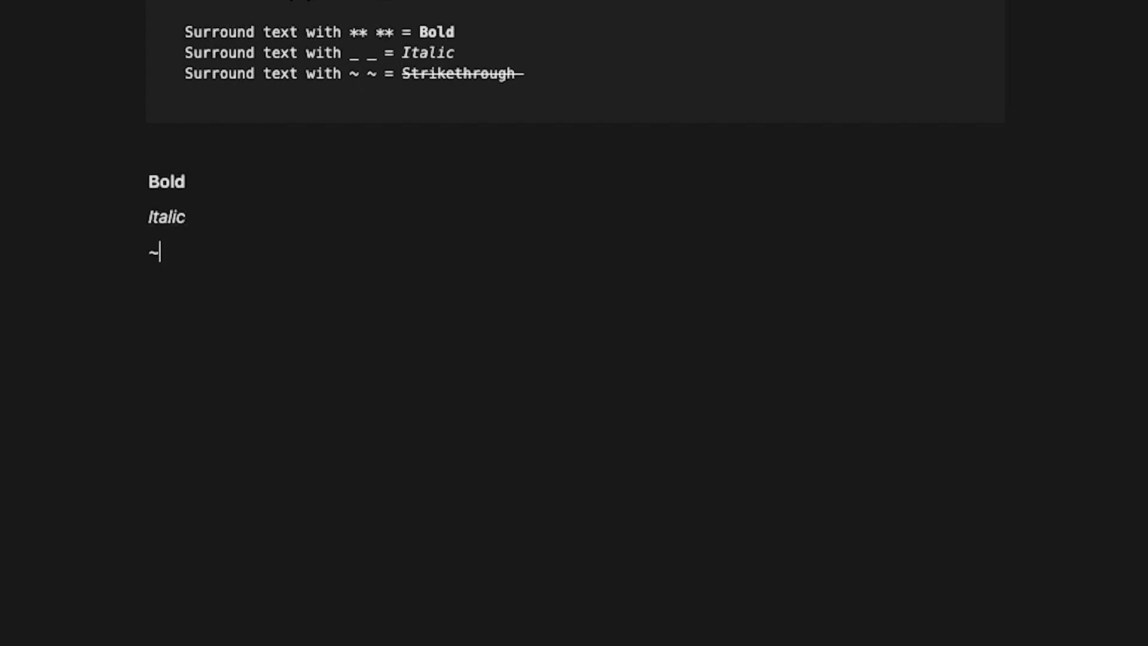
{"action": "type", "text": "Strikethrough~"}
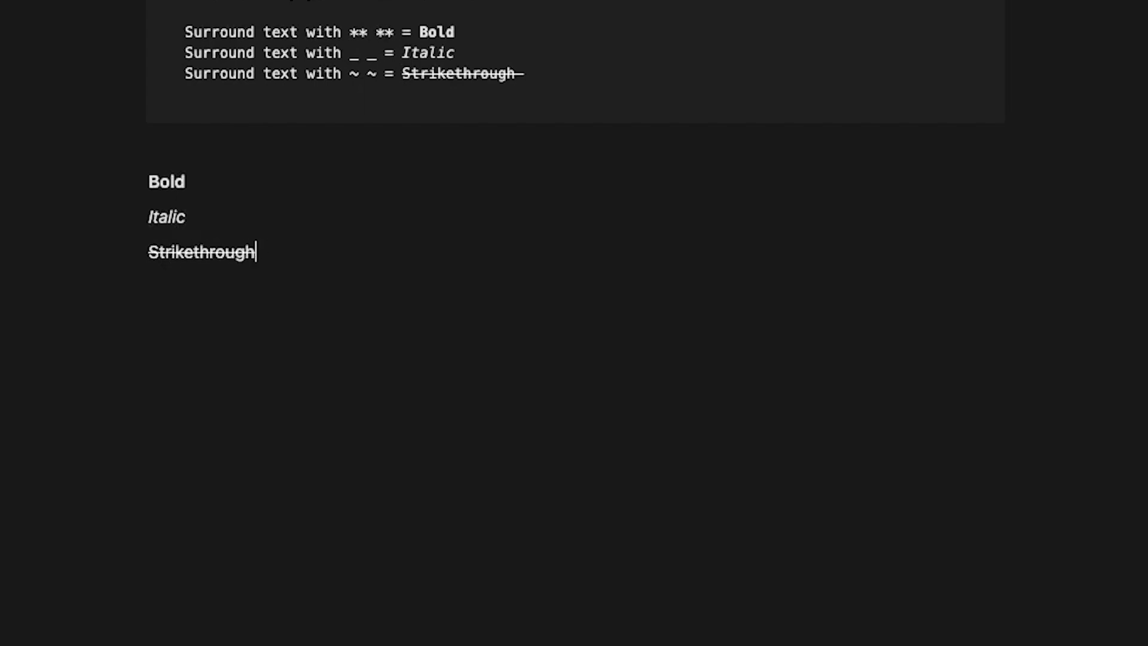
{"action": "key", "text": "Return"}
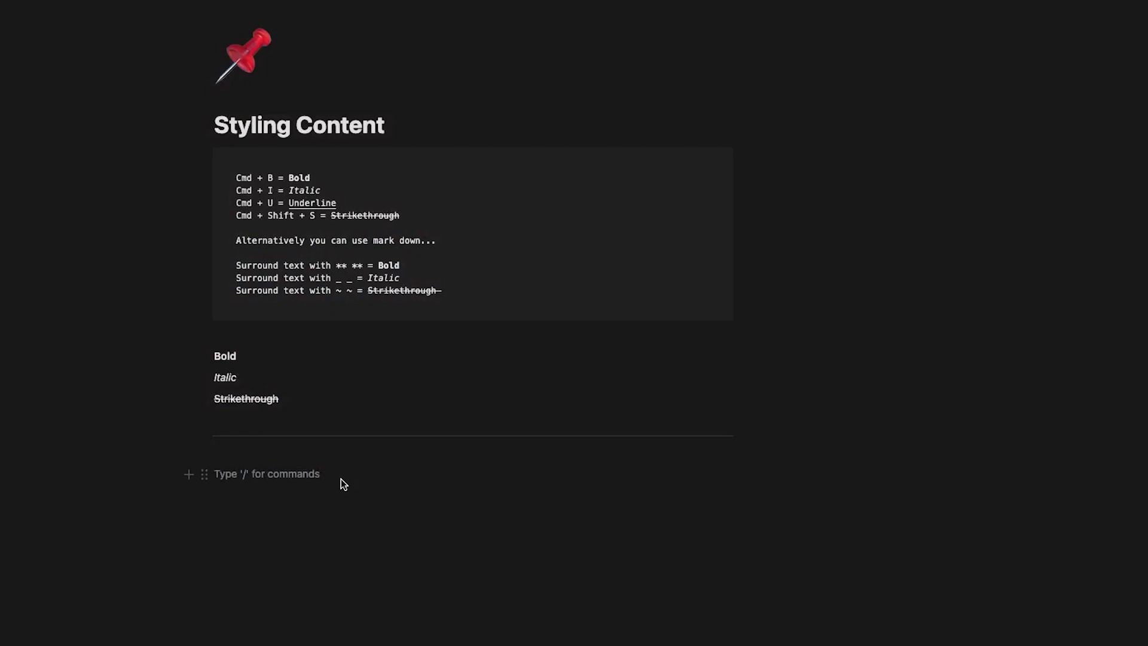
Colour the 'Typing!' line via slash commands, going red, blue, then green, and select it
{"action": "type", "text": "/"}
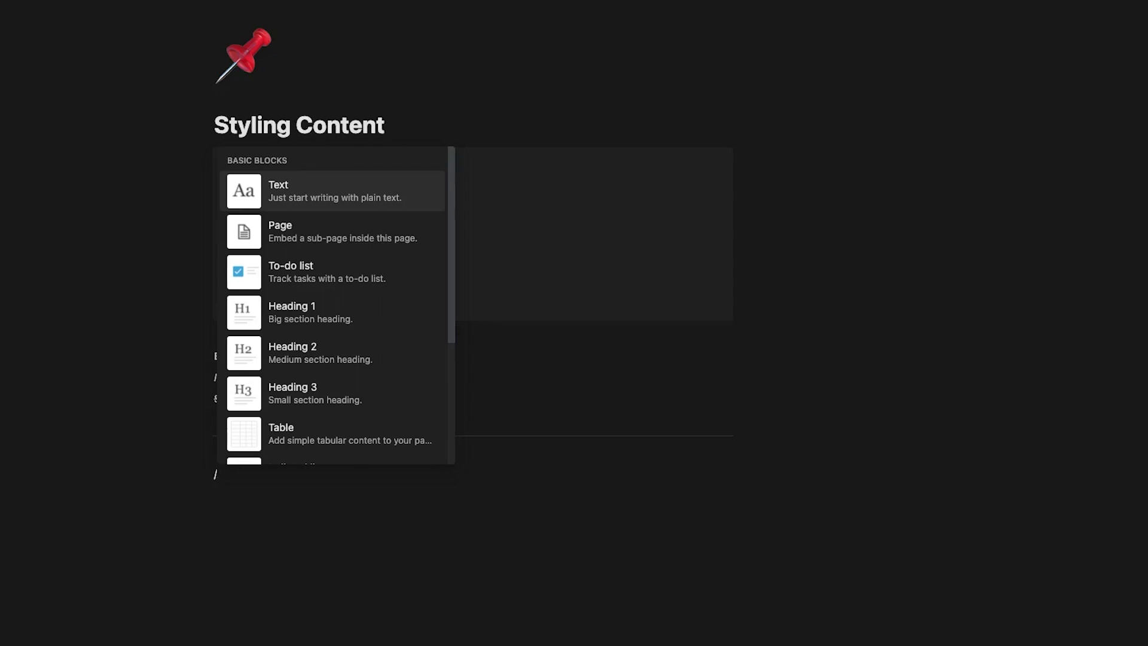
{"action": "type", "text": "red"}
{"action": "key", "text": "Return"}
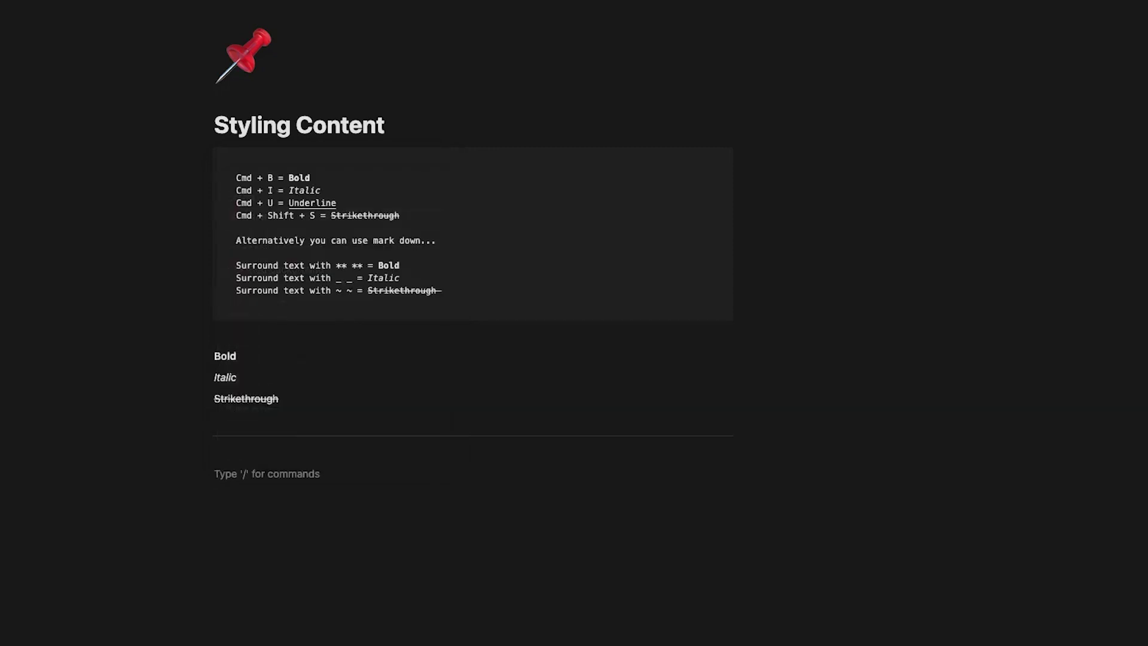
{"action": "type", "text": "Typing! /b"}
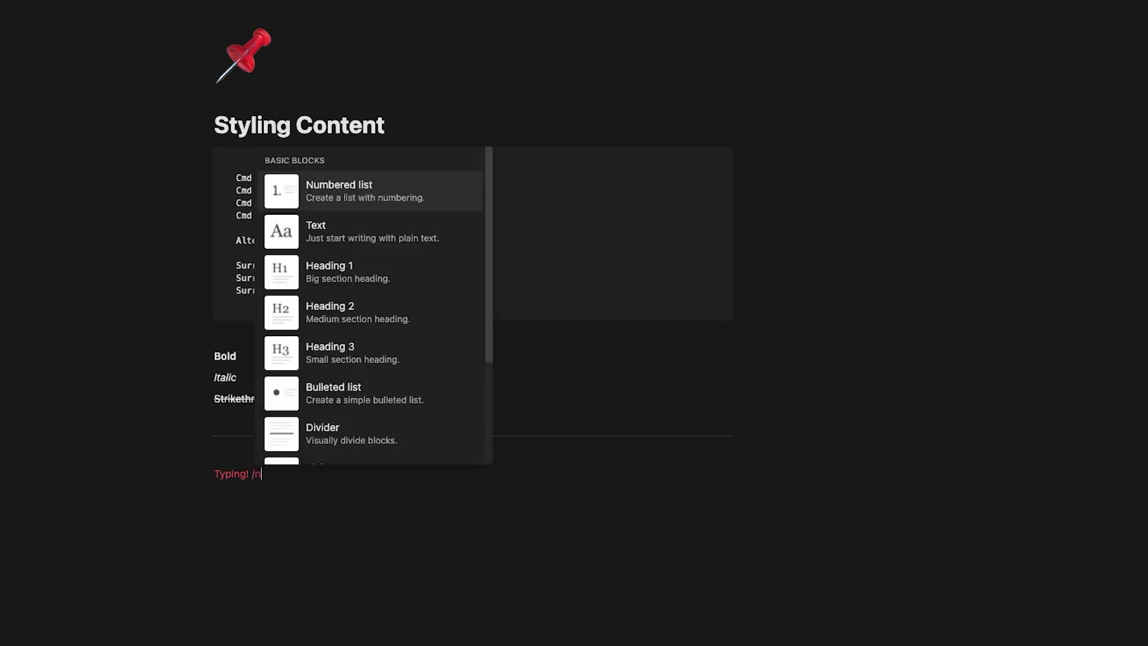
{"action": "type", "text": "lue"}
{"action": "key", "text": "Return"}
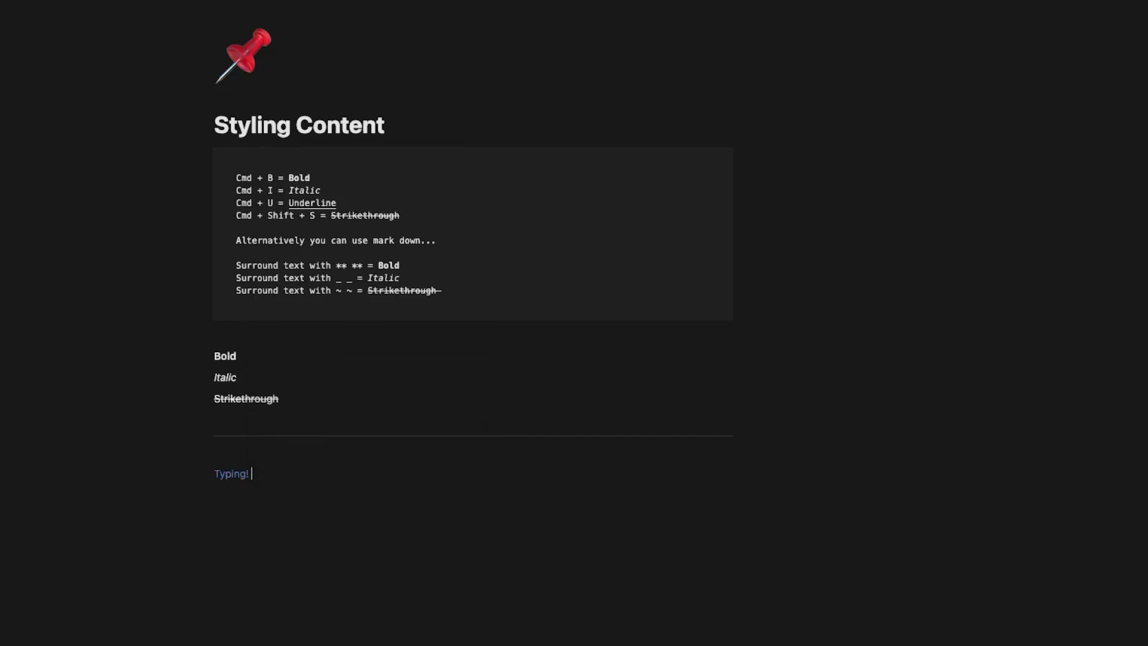
{"action": "type", "text": "/green"}
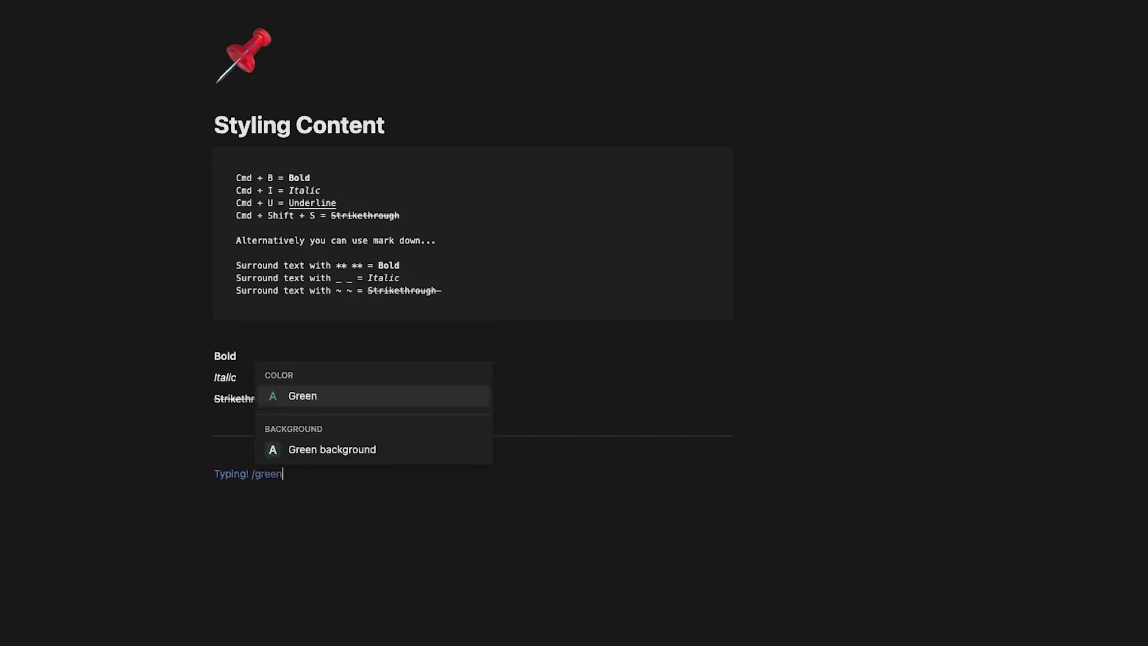
{"action": "key", "text": "Return"}
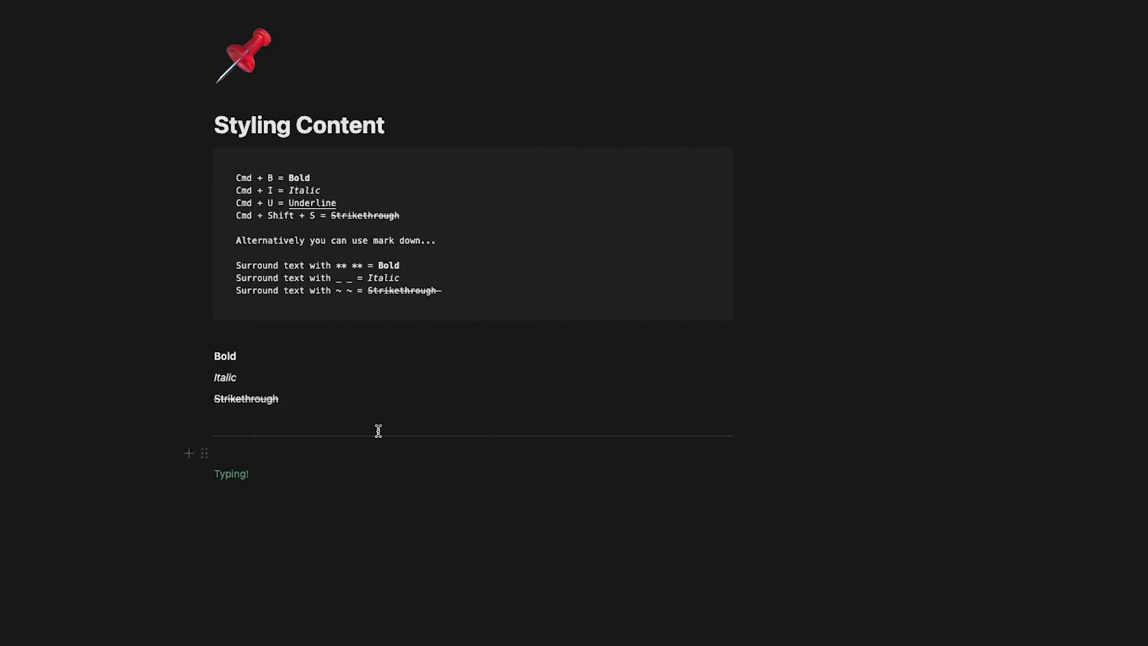
{"action": "left_click_drag", "start_coordinate": [268, 473], "coordinate": [168, 473]}
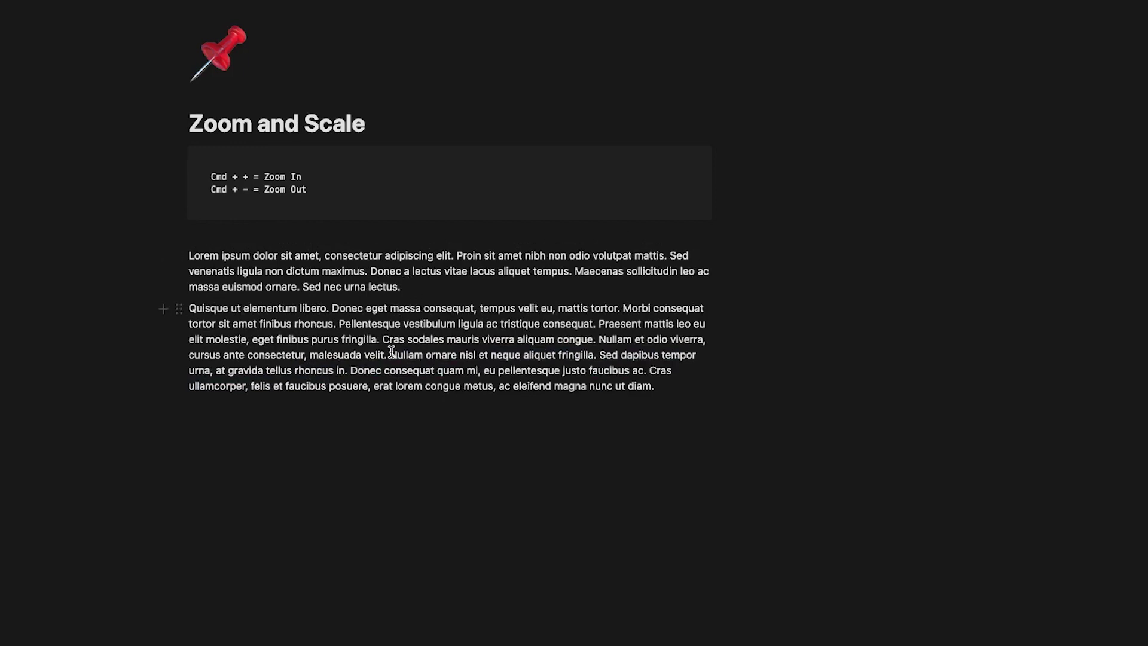
Split the lorem ipsum text at Quisque and Nullam, then zoom in and out with Cmd +/-
{"action": "left_click", "coordinate": [391, 351]}
{"action": "key", "text": "Return"}
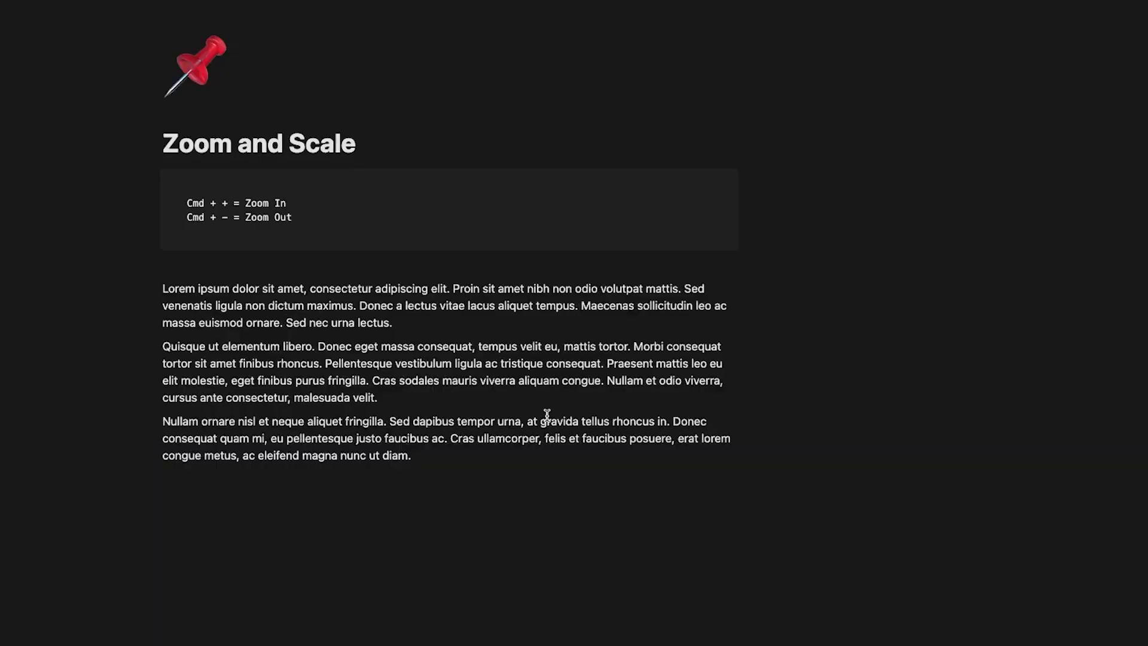
{"action": "key", "text": "super+plus"}
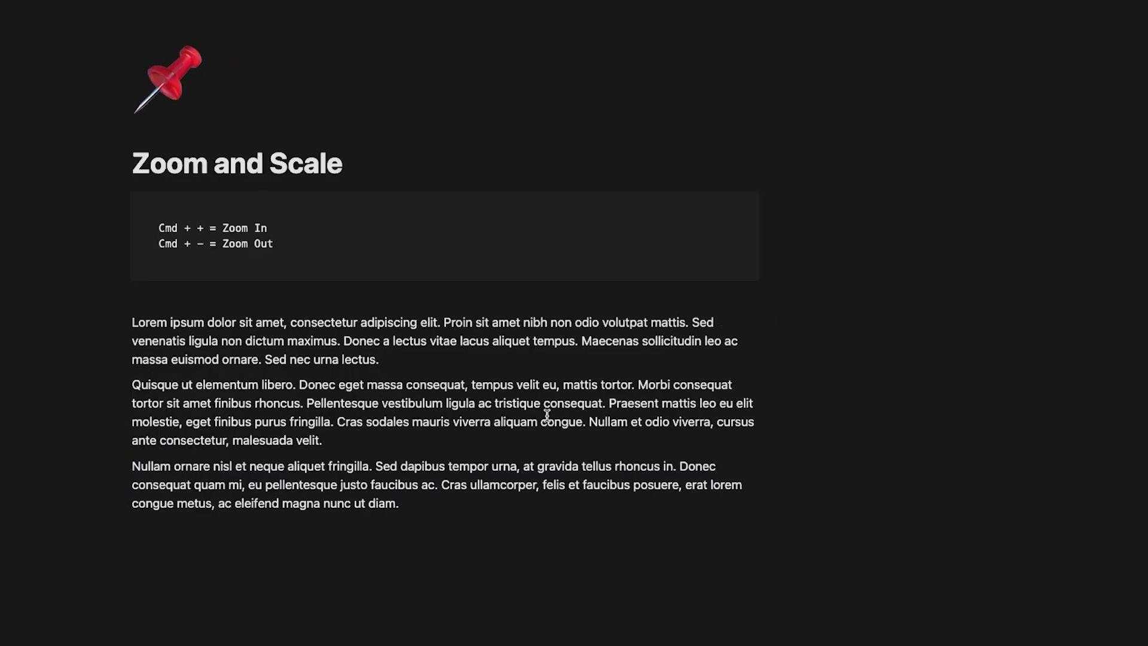
{"action": "key", "text": "super+plus"}
{"action": "key", "text": "super+plus"}
{"action": "key", "text": "super+plus"}
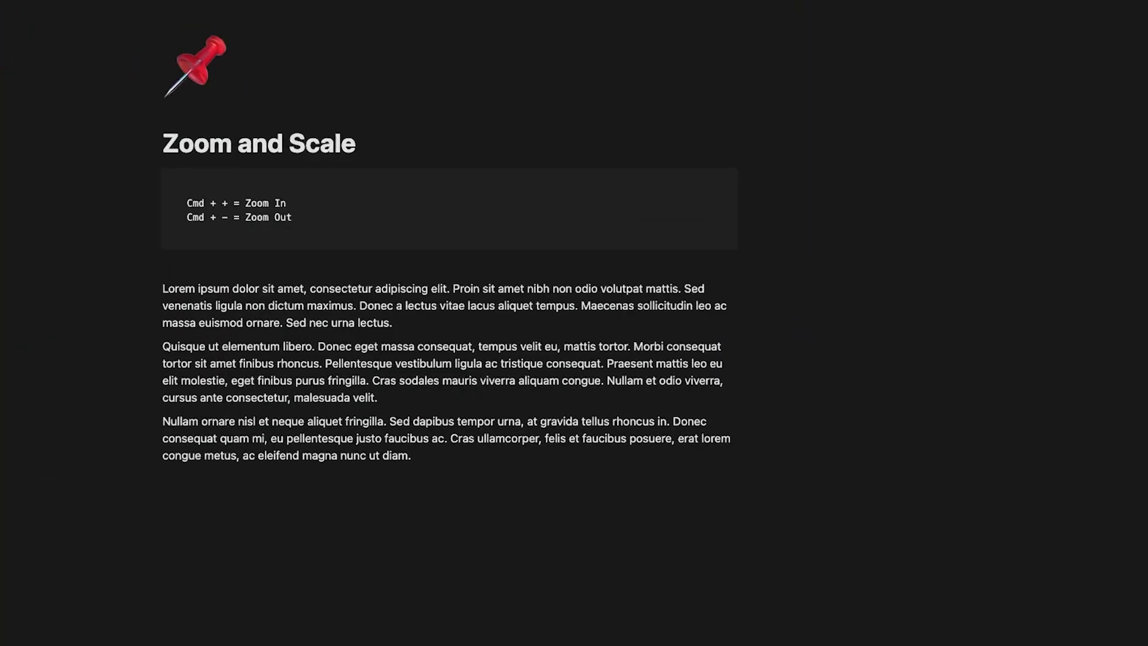
{"action": "key", "text": "super+minus"}
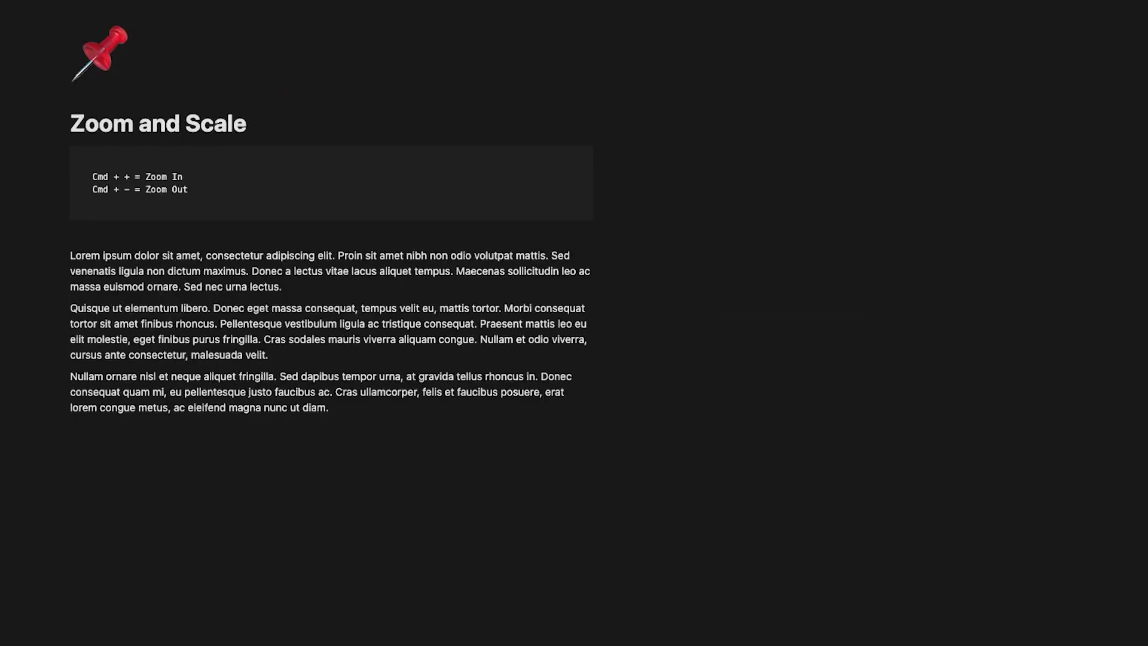
{"action": "key", "text": "super+plus"}
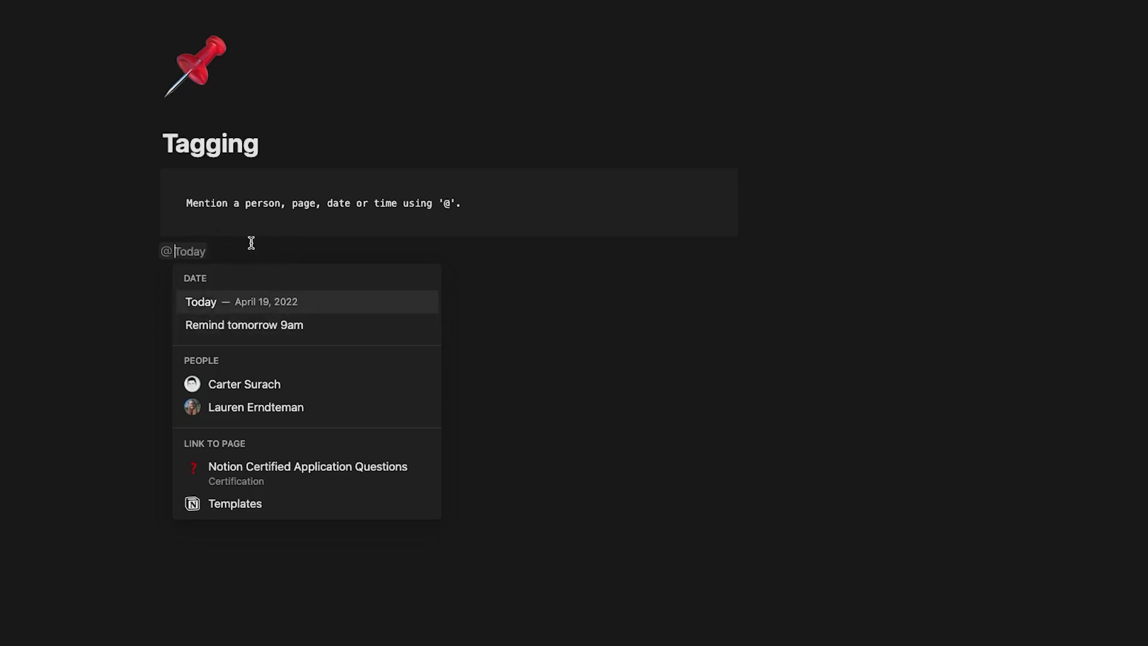
{"action": "key", "text": "BackSpace"}
{"action": "type", "text": "Hey "}
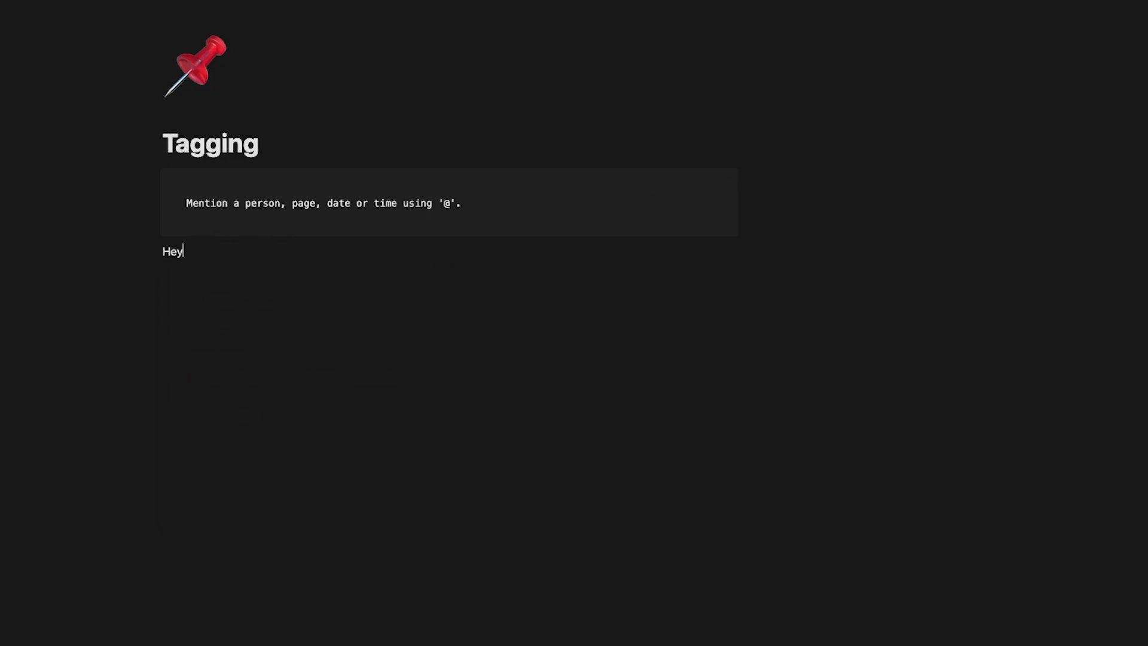
{"action": "type", "text": "@Carte"}
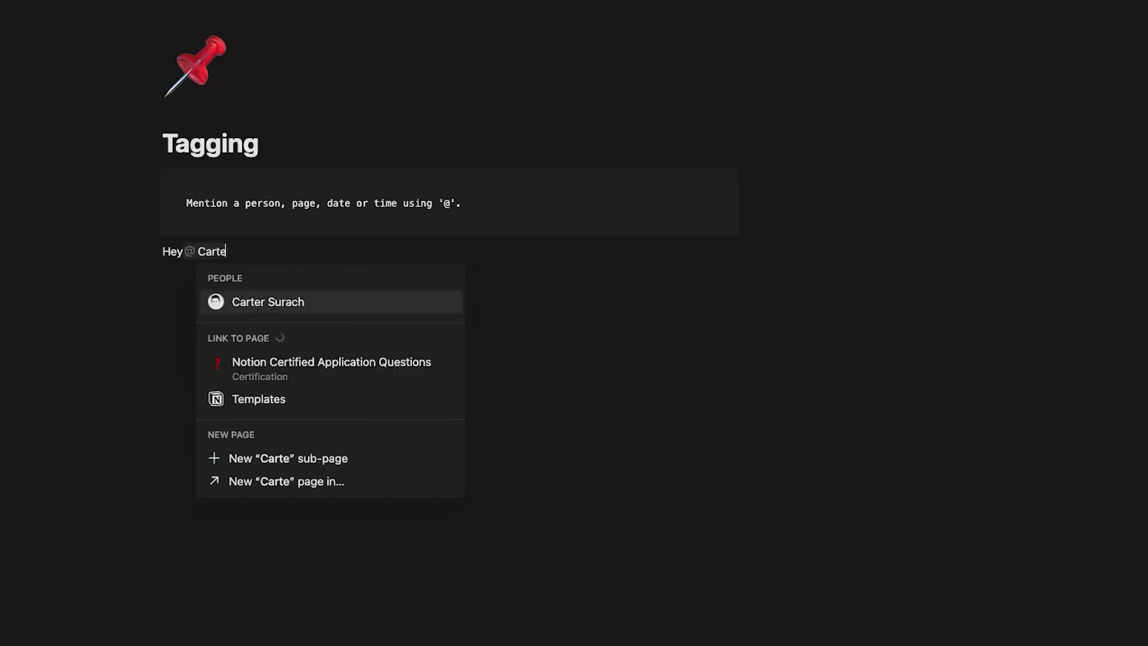
{"action": "key", "text": "Return"}
{"action": "type", "text": "the tagging page. "}
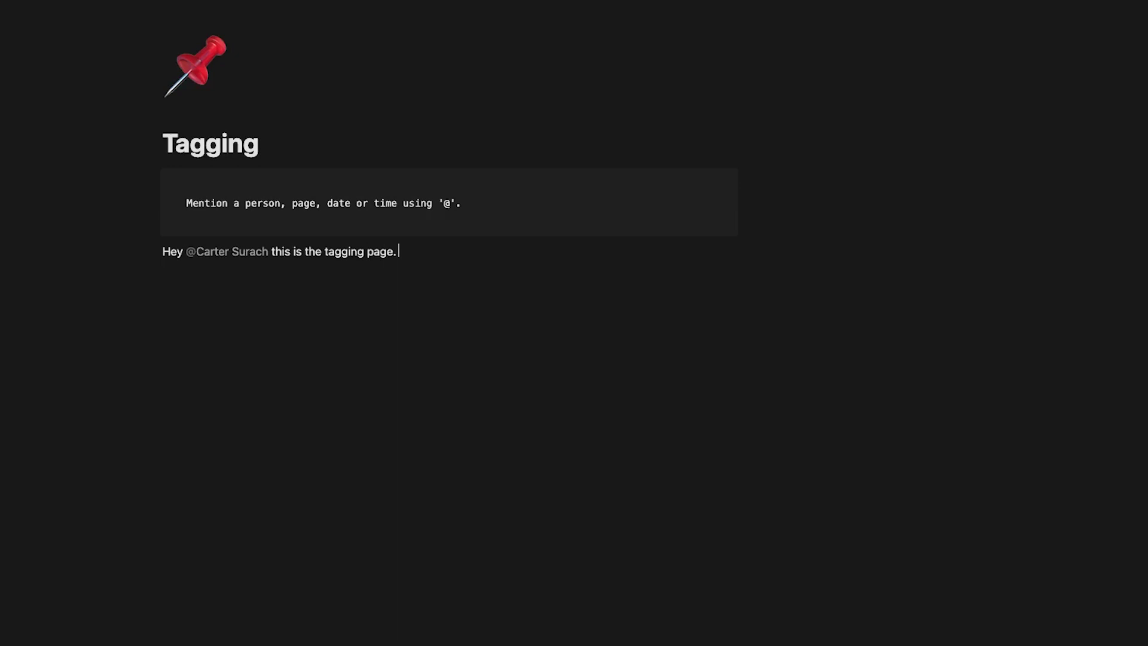
{"action": "type", "text": "Remember to edit it"}
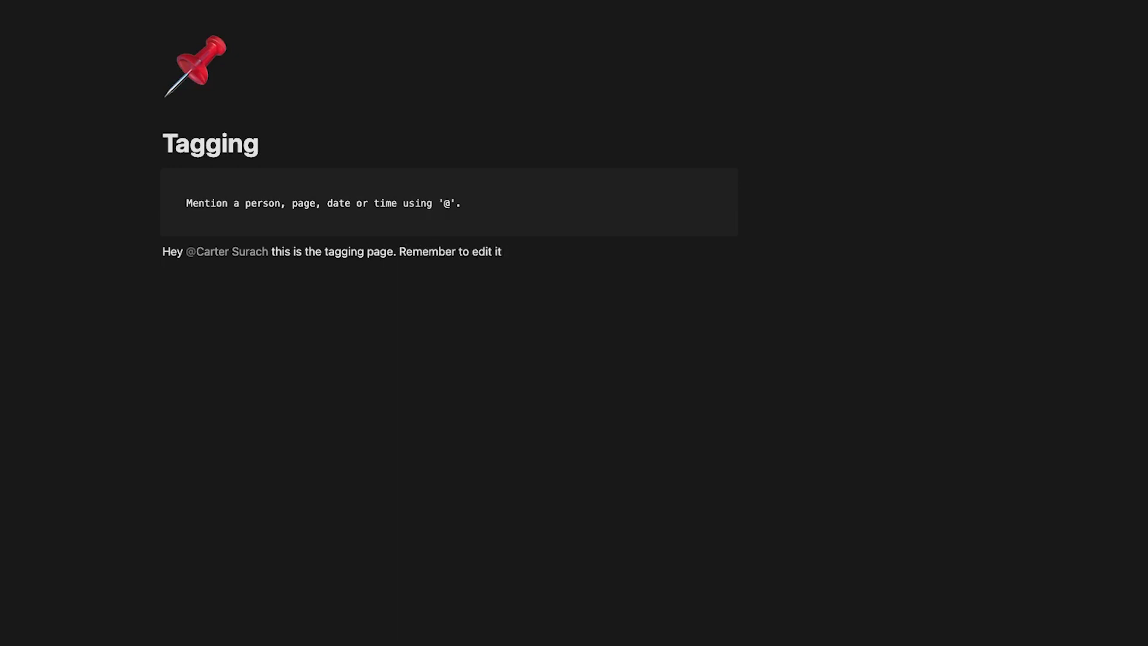
{"action": "type", "text": " @"}
{"action": "left_click", "coordinate": [568, 296]}
{"action": "type", "text": "!"}
{"action": "key", "text": "Return"}
Set the date mention to April 20 with a reminder on the day of the event
{"action": "left_click", "coordinate": [530, 252]}
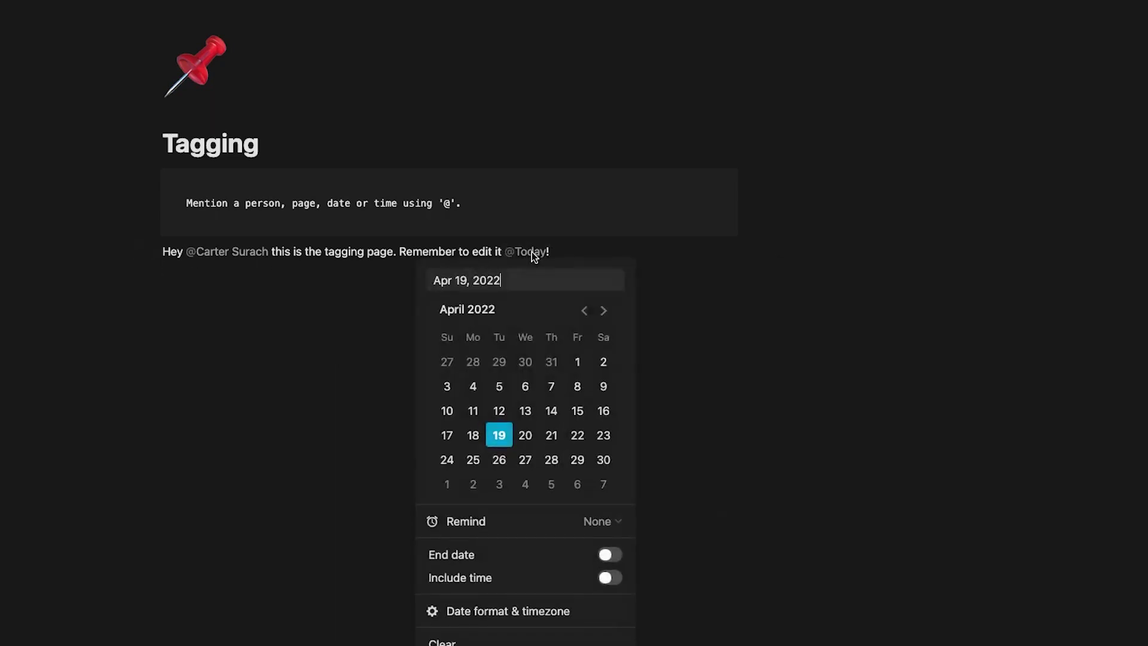
{"action": "left_click", "coordinate": [600, 521]}
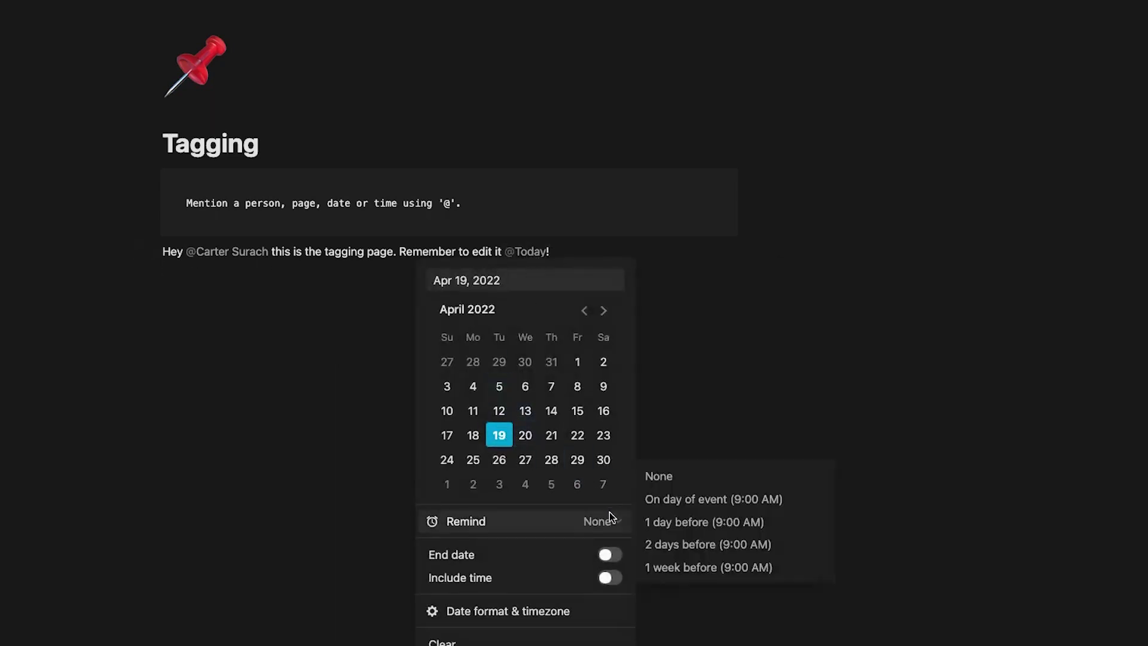
{"action": "left_click", "coordinate": [701, 499]}
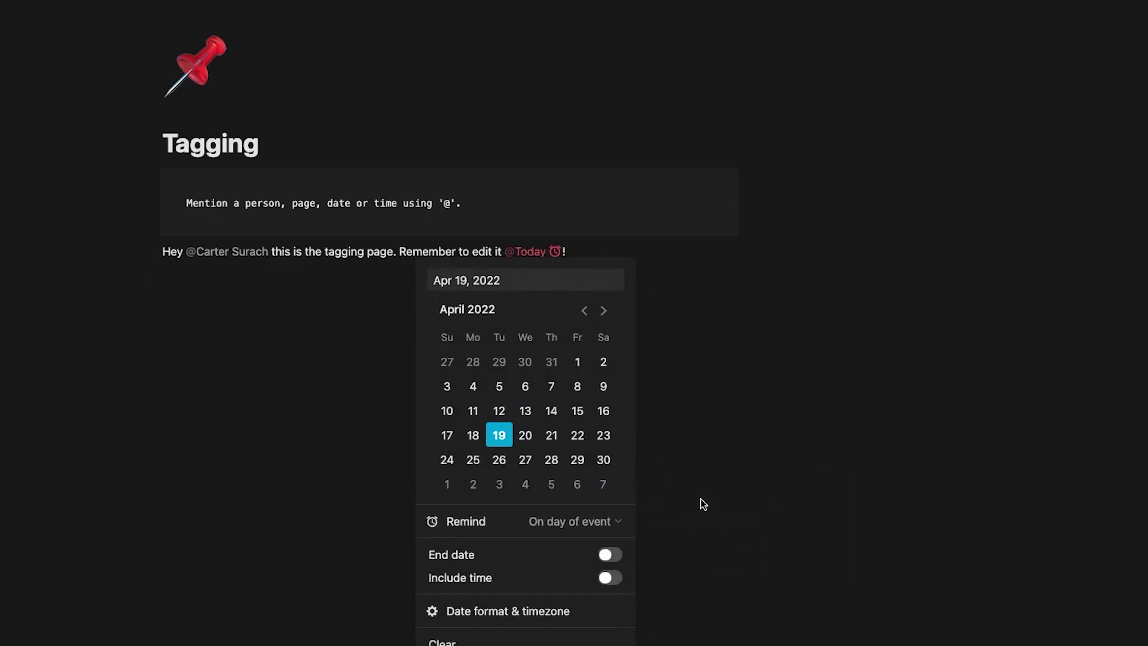
{"action": "left_click", "coordinate": [524, 435]}
{"action": "left_click", "coordinate": [420, 329]}
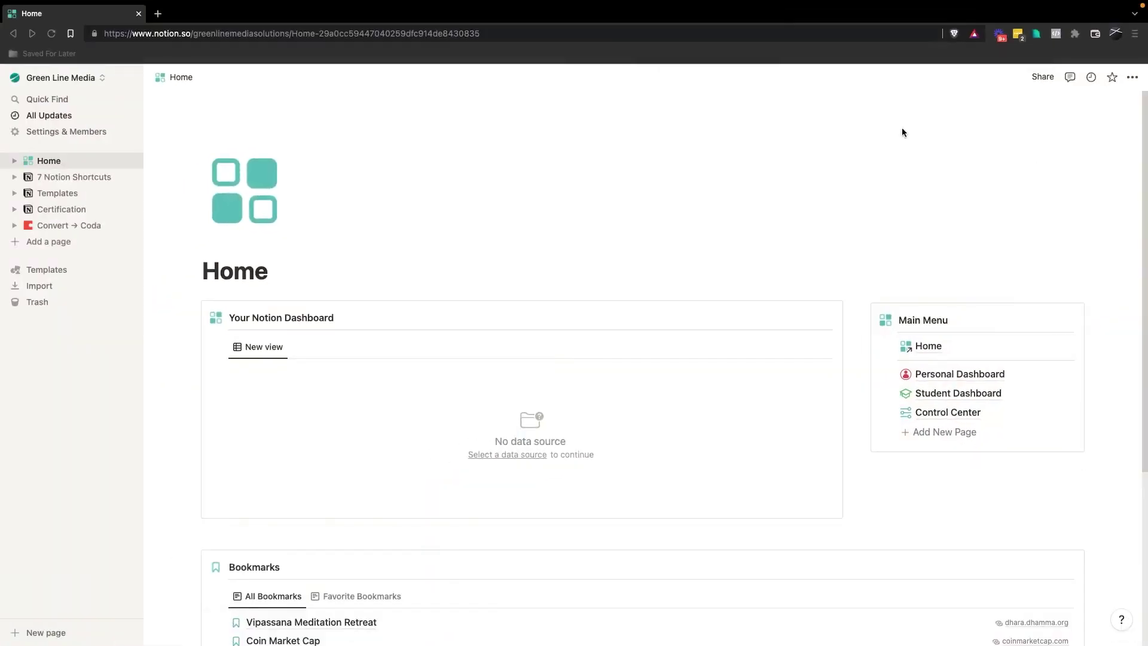
Go to notion.so/new in Brave's address bar to create an Untitled Notion page
{"action": "left_click", "coordinate": [497, 34]}
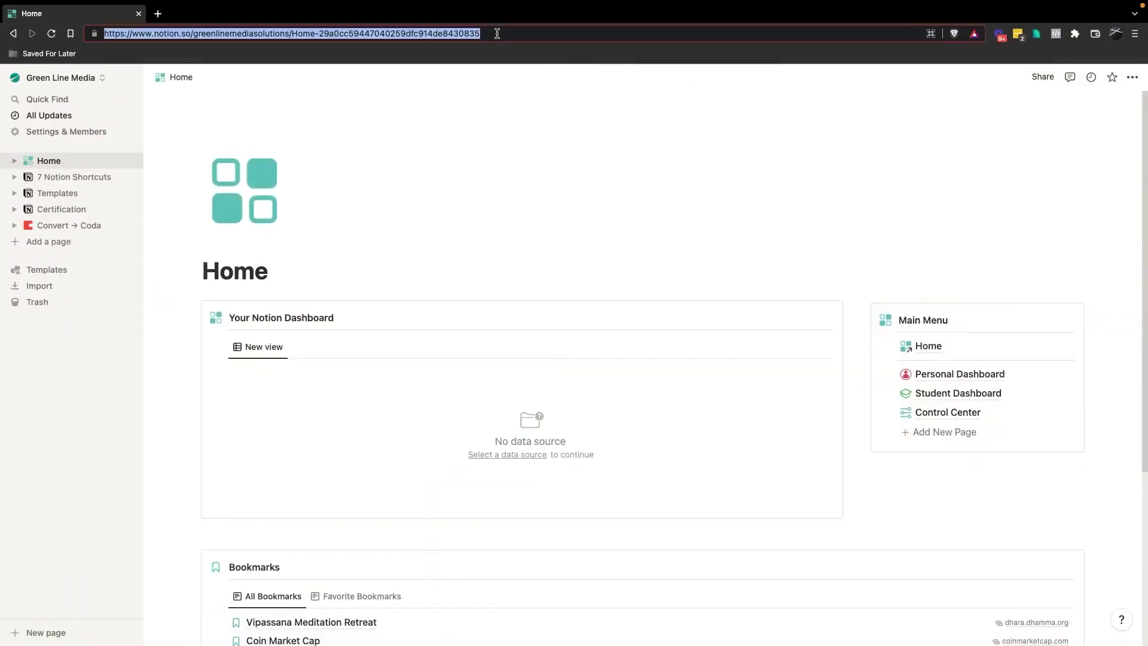
{"action": "type", "text": "notion"}
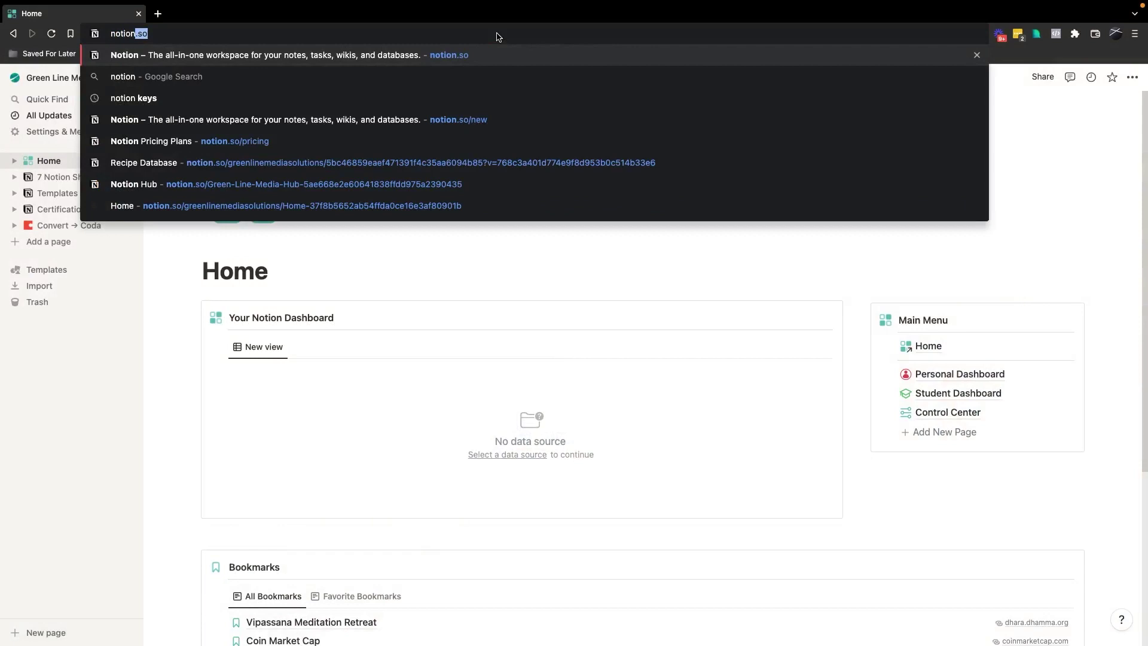
{"action": "type", "text": ".so/new"}
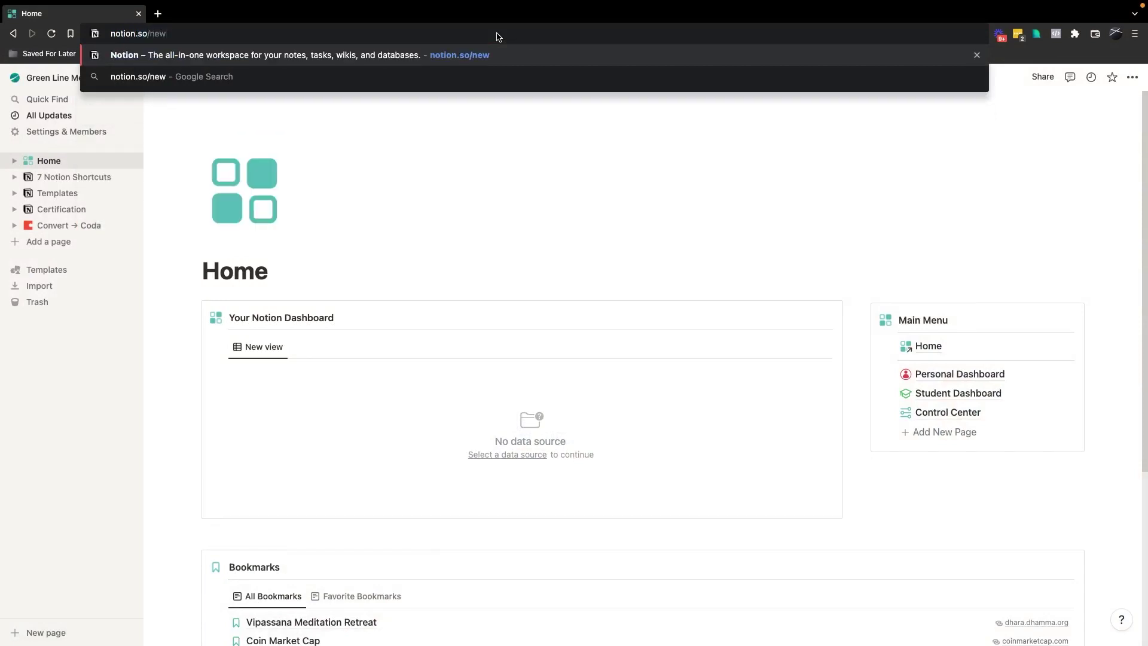
{"action": "key", "text": "Return"}
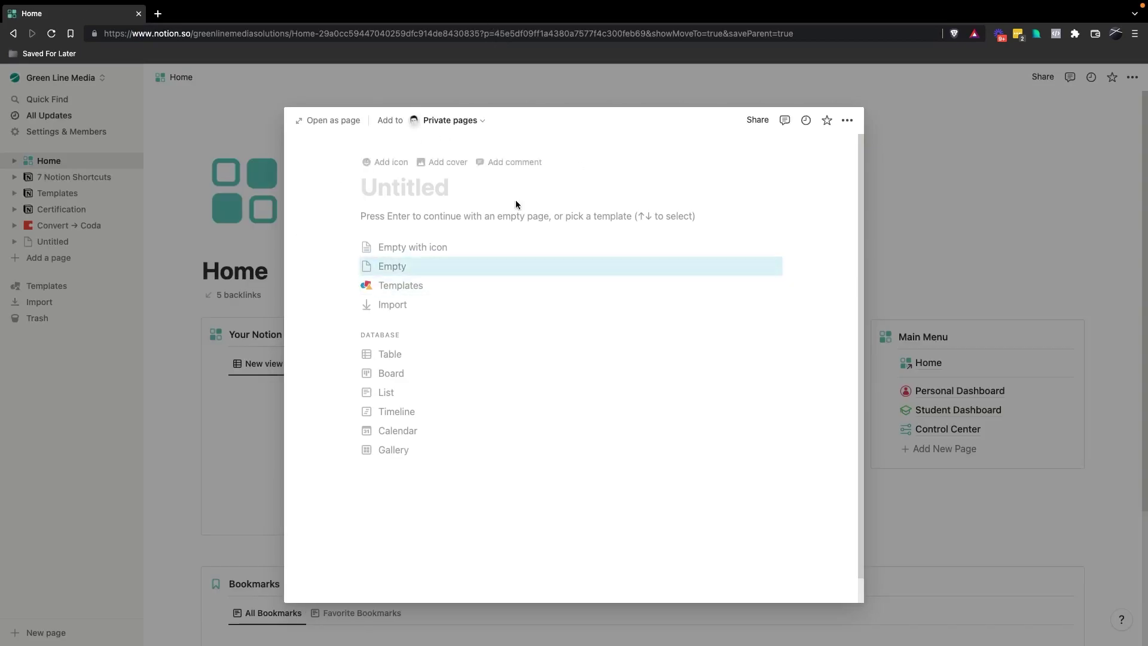
Open the page full-size, title it 'Start Working Right Away', pick an empty page, and type 'Start'
{"action": "left_click", "coordinate": [358, 121]}
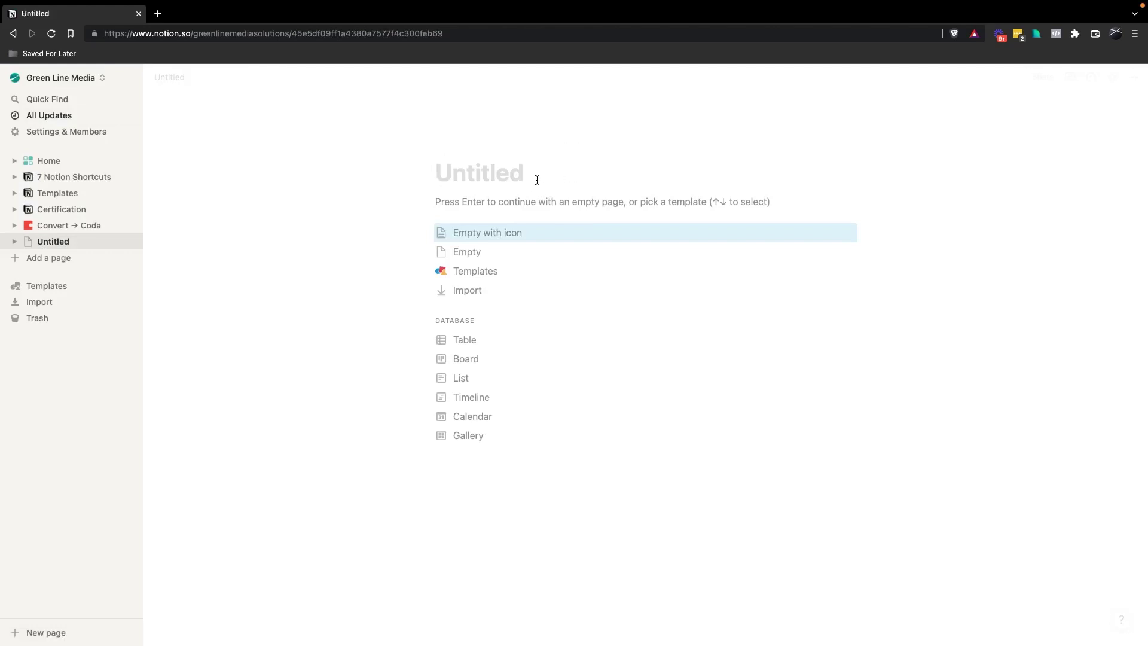
{"action": "left_click", "coordinate": [548, 181]}
{"action": "type", "text": "StartStart Working Right W"}
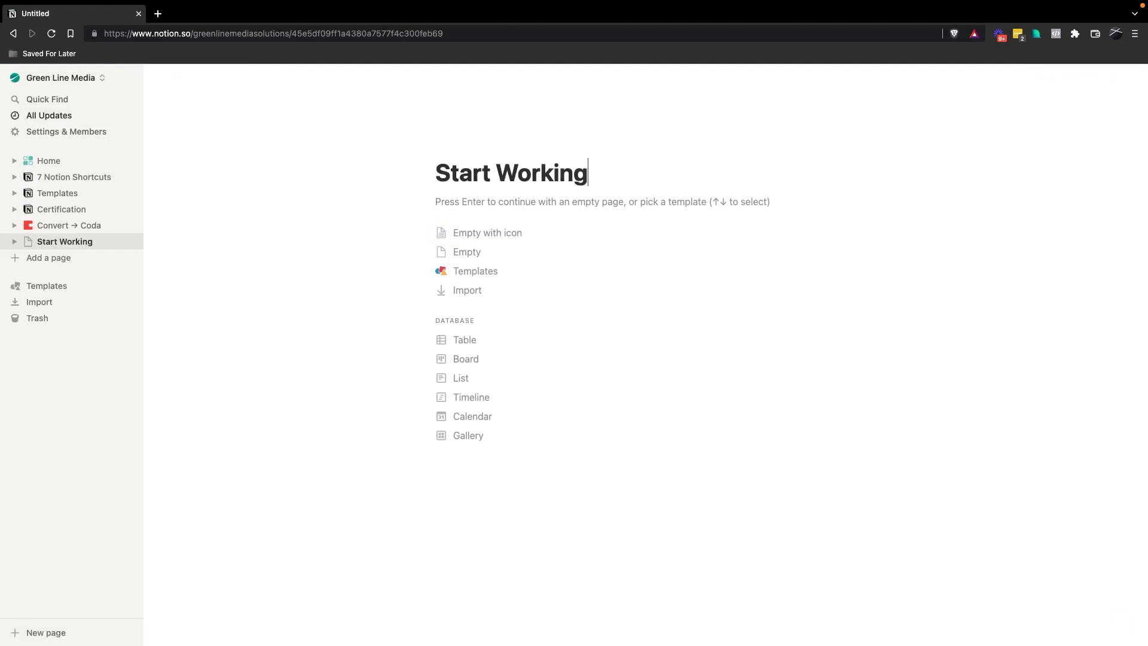
{"action": "key", "text": "BackSpace"}
{"action": "type", "text": "a"}
{"action": "key", "text": "BackSpace"}
{"action": "type", "text": "AQ"}
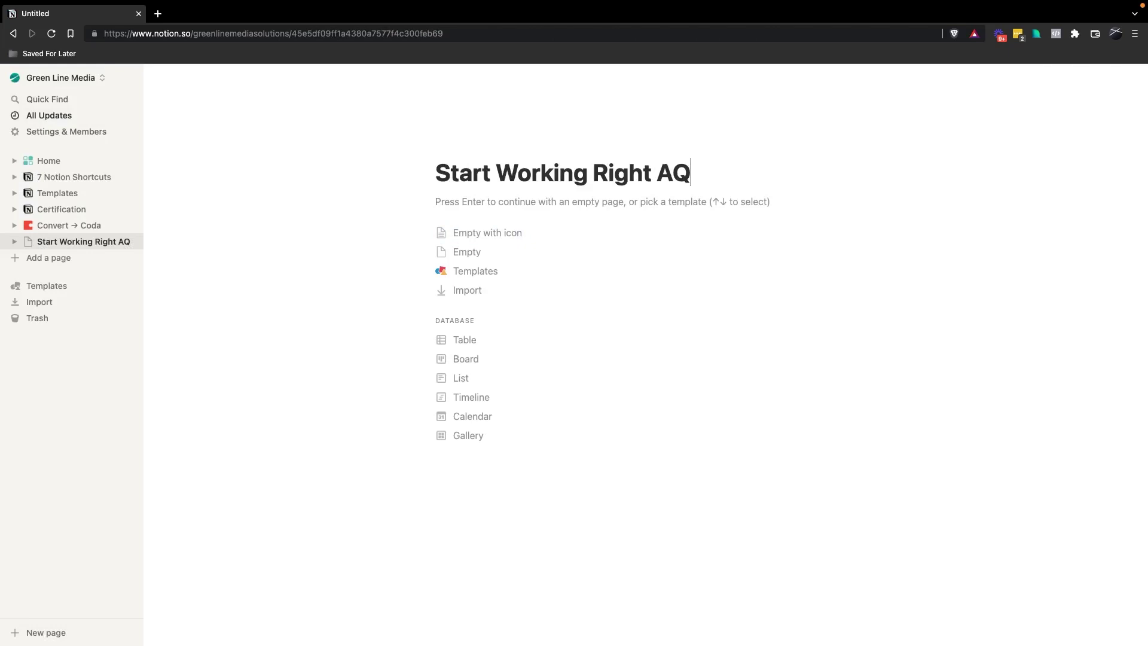
{"action": "key", "text": "BackSpace"}
{"action": "type", "text": "way"}
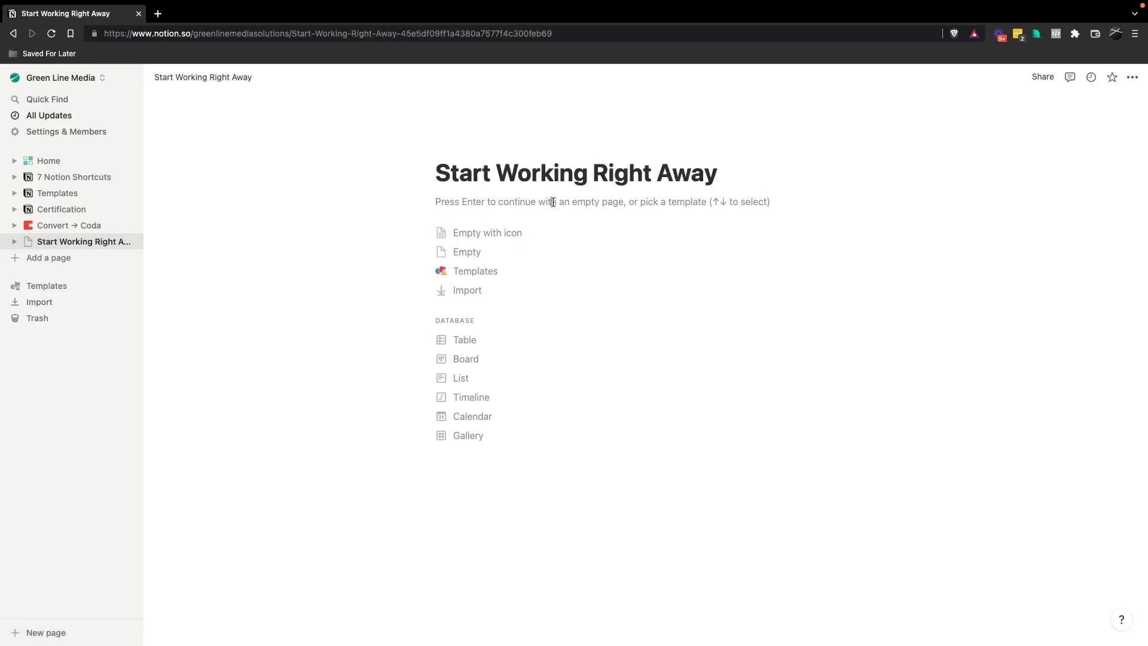
{"action": "key", "text": "Return"}
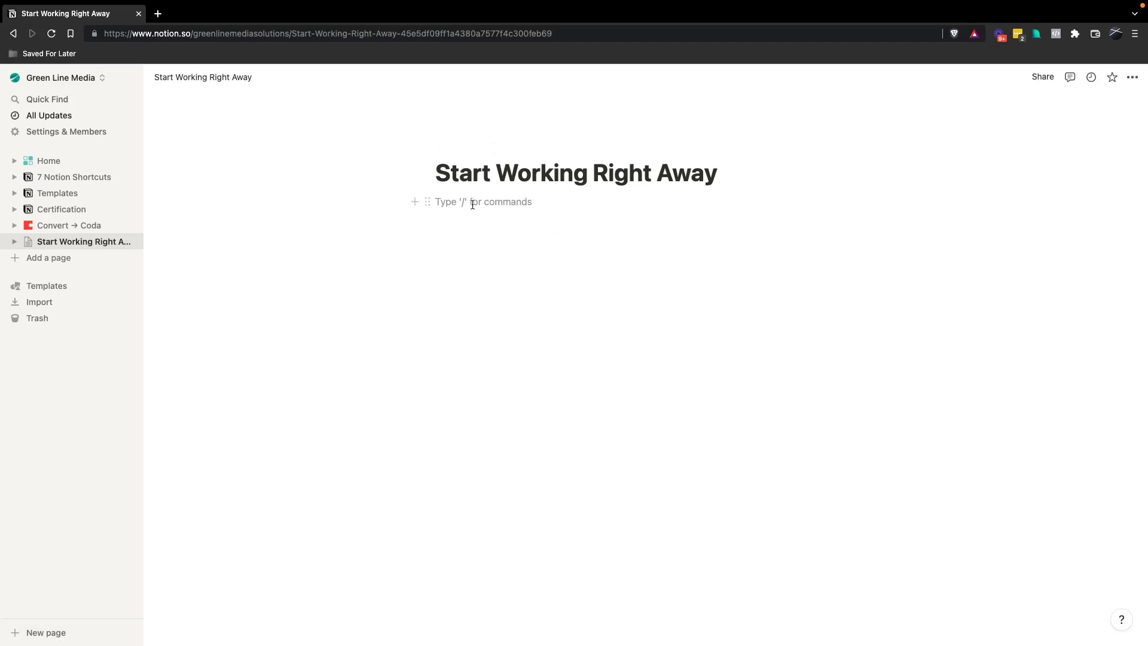
{"action": "type", "text": "Start"}
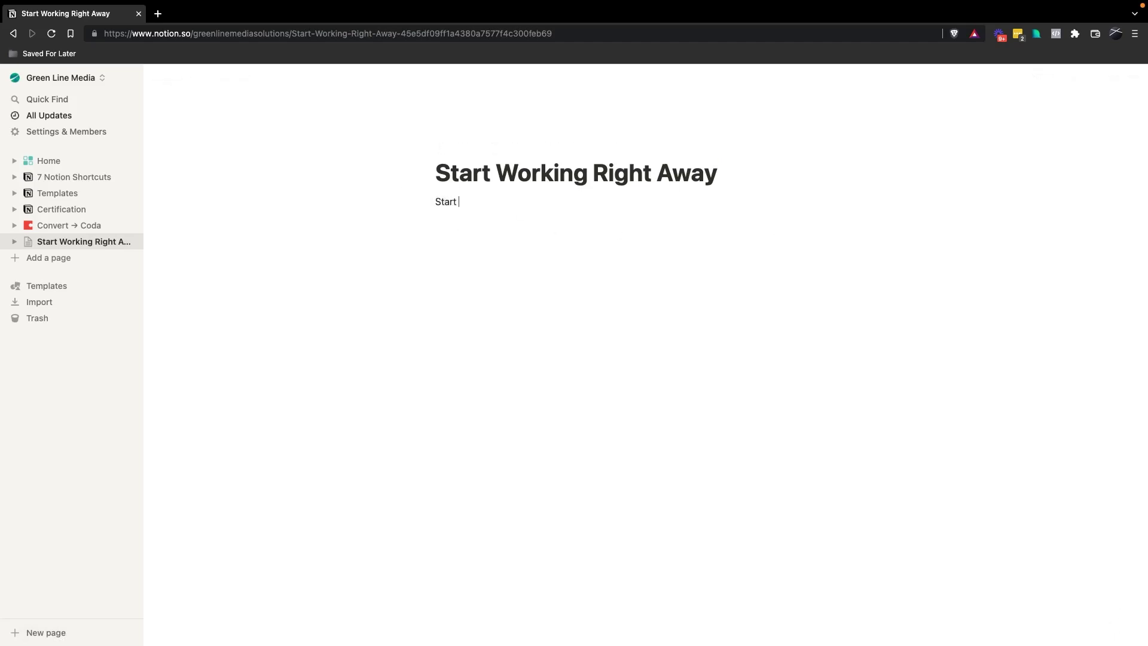